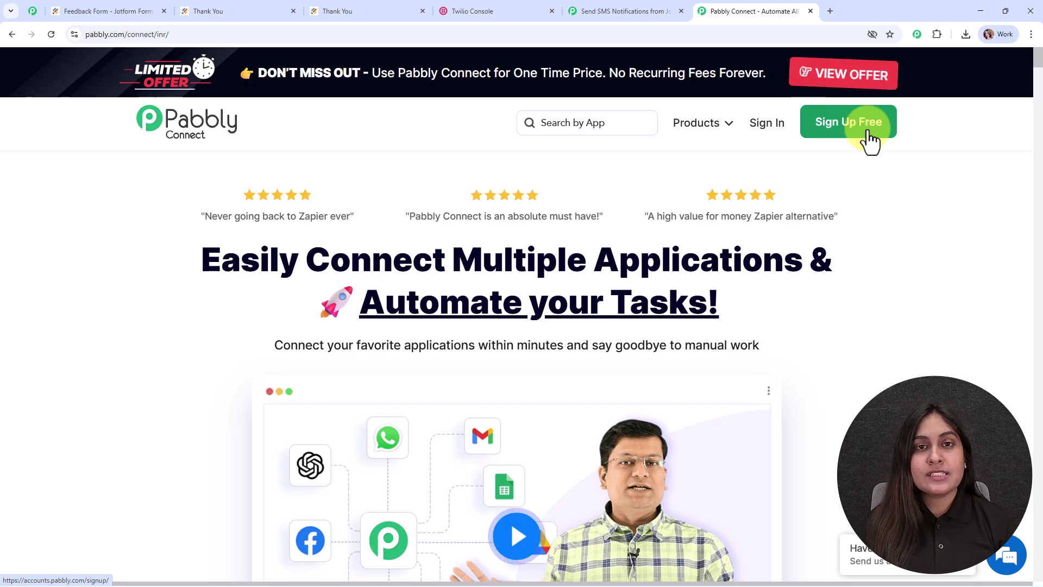
# Sign in to Pabbly and open Pabbly Connect from the list of apps.
pyautogui.click(761, 132)
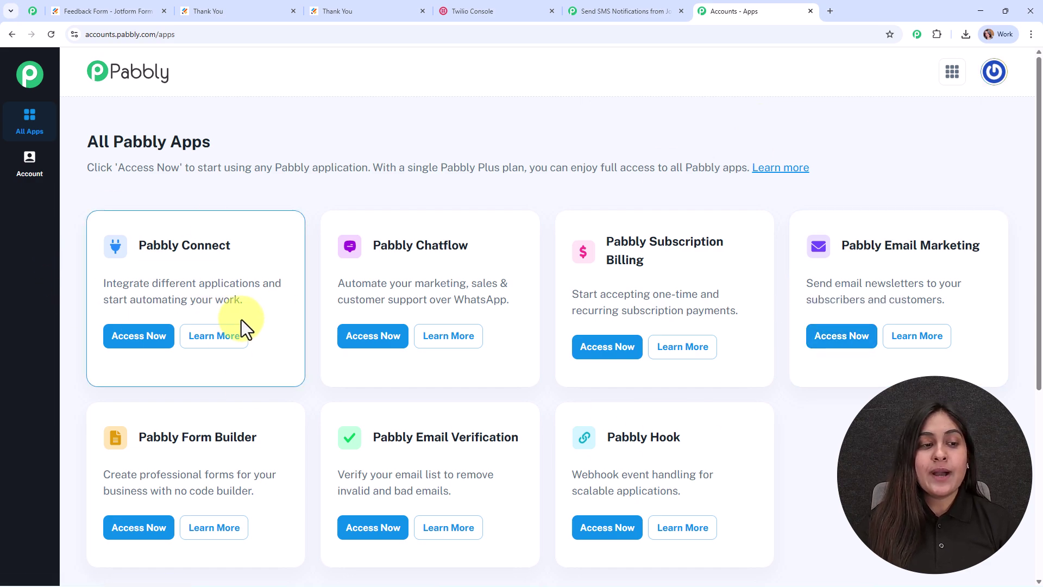
pyautogui.click(133, 343)
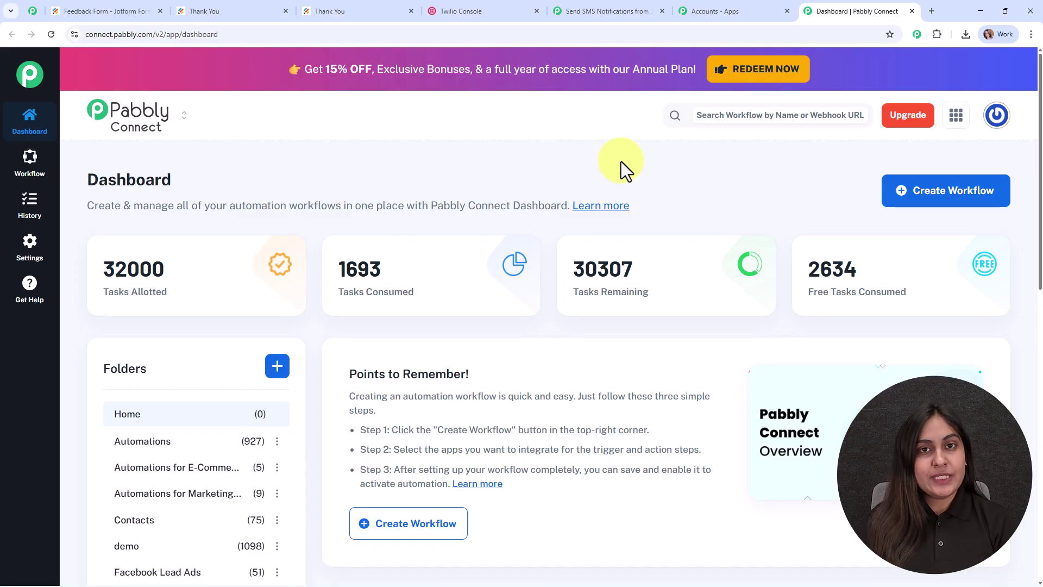
# Look through the Pabbly Community page, including its member benefits, success stories, customer reviews and the option to join.
pyautogui.click(34, 11)
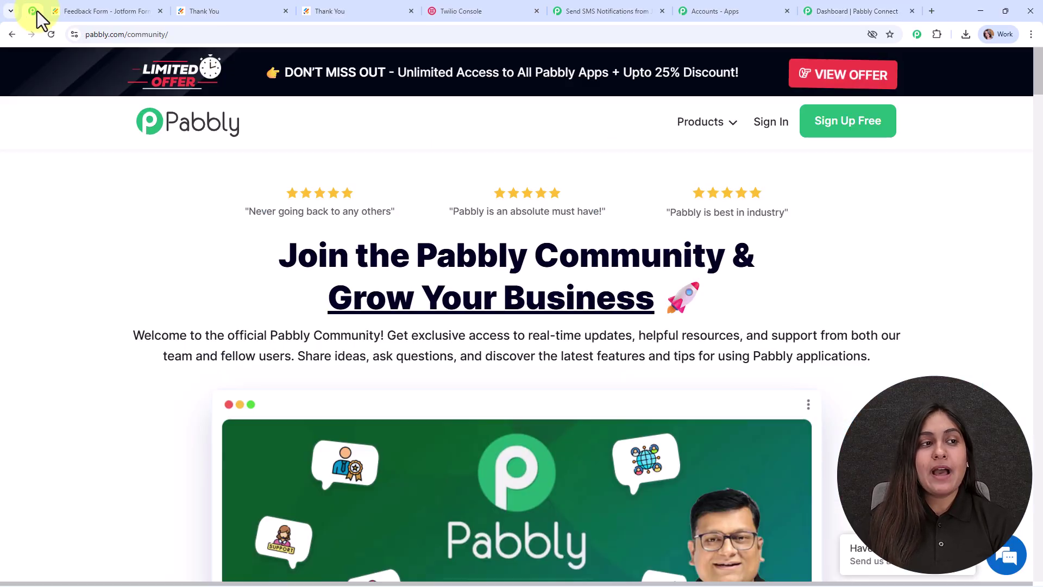
pyautogui.scroll(-12, 229, 256)
pyautogui.scroll(-15, 230, 256)
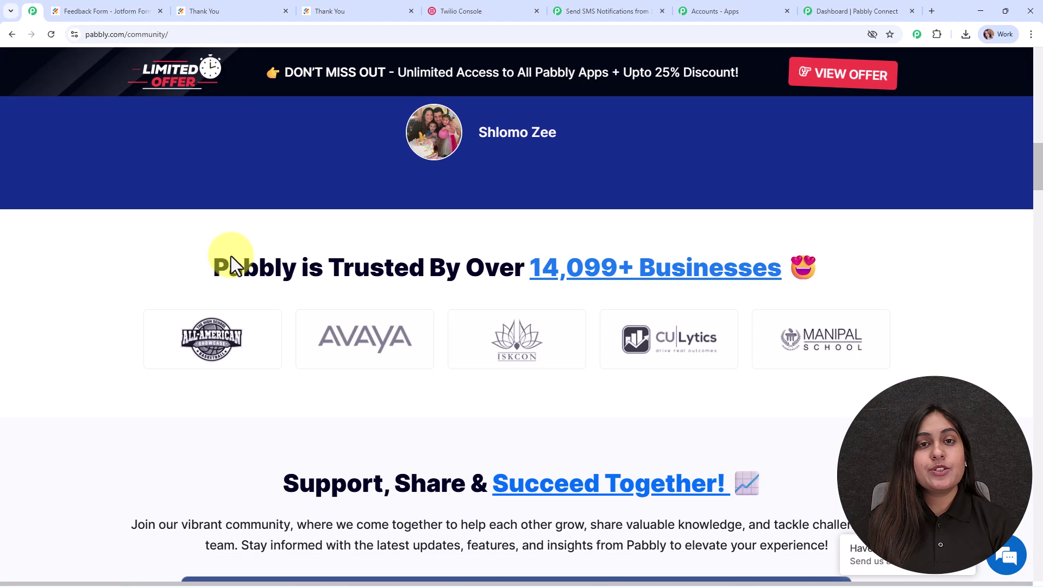
pyautogui.scroll(-16, 230, 255)
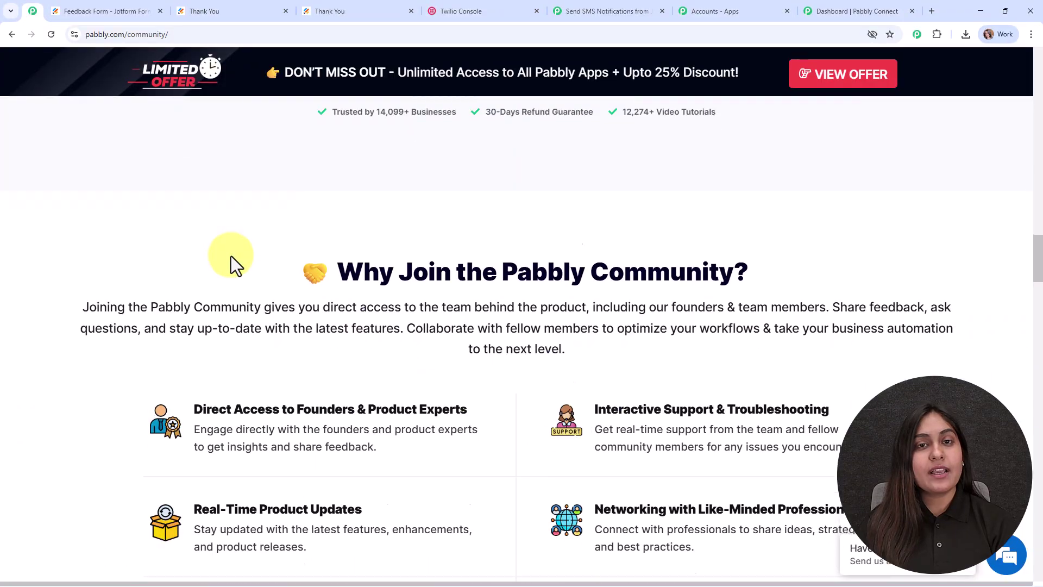
pyautogui.scroll(-12, 231, 256)
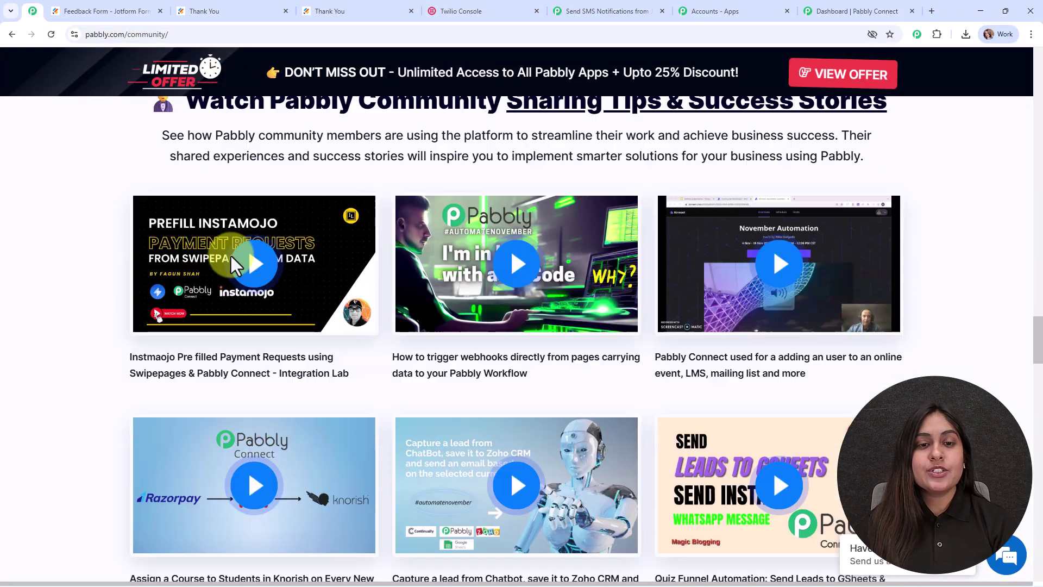
pyautogui.scroll(-15, 231, 256)
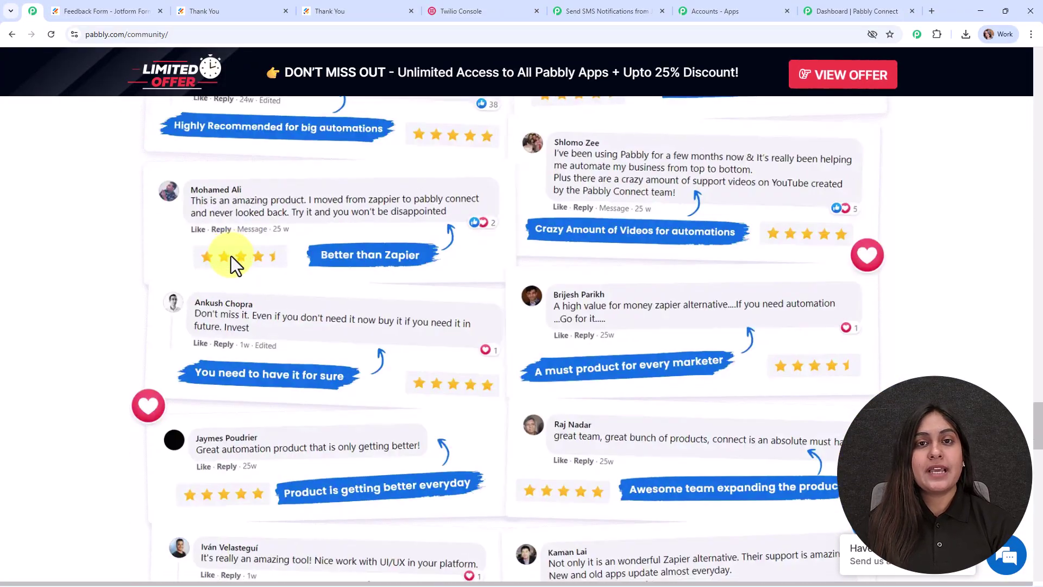
pyautogui.scroll(-12, 230, 256)
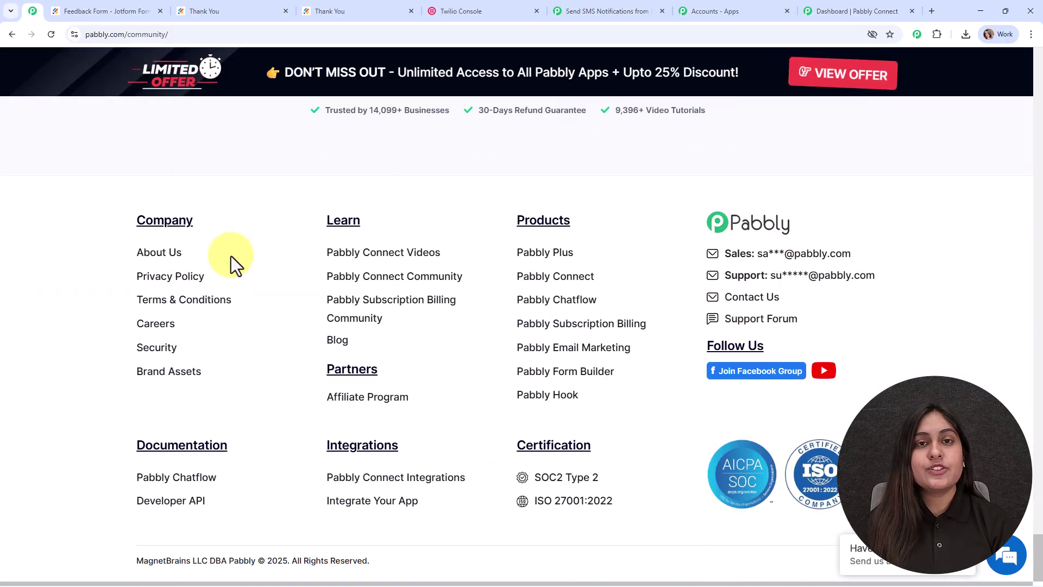
pyautogui.scroll(10, 230, 256)
pyautogui.scroll(15, 308, 256)
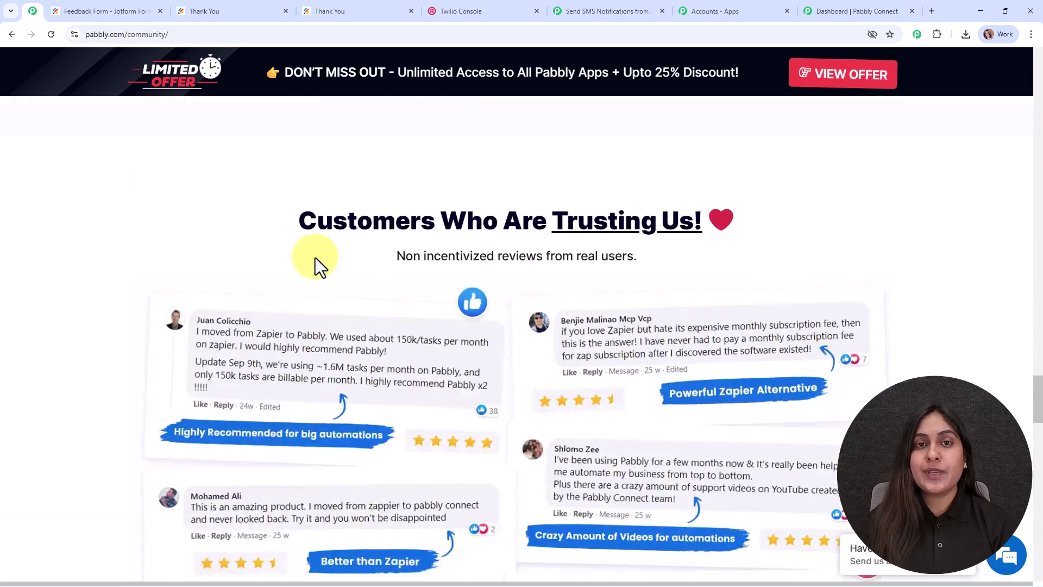
pyautogui.scroll(4, 315, 257)
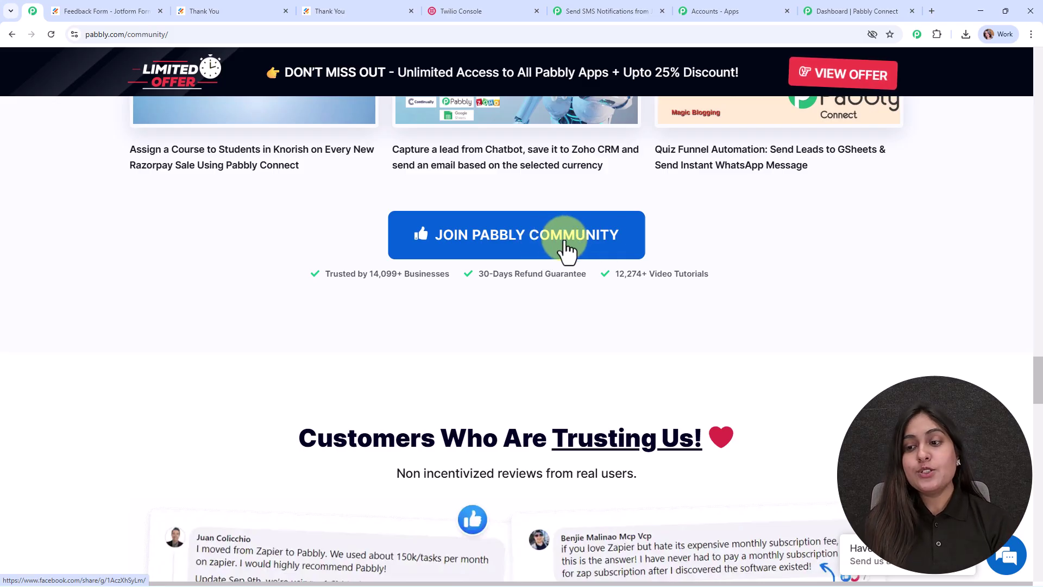
pyautogui.moveTo(1036, 380); pyautogui.dragTo(1038, 54)
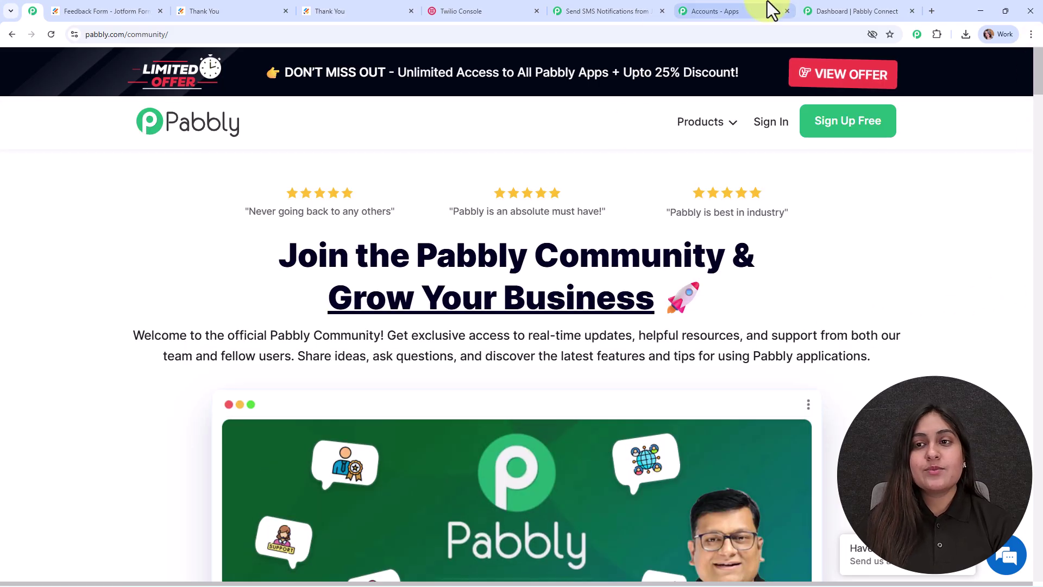
# Start a new Pabbly Connect workflow in the New (Beta) builder and name it "Send SMS Notifications from Jotform with Twilio".
pyautogui.click(859, 11)
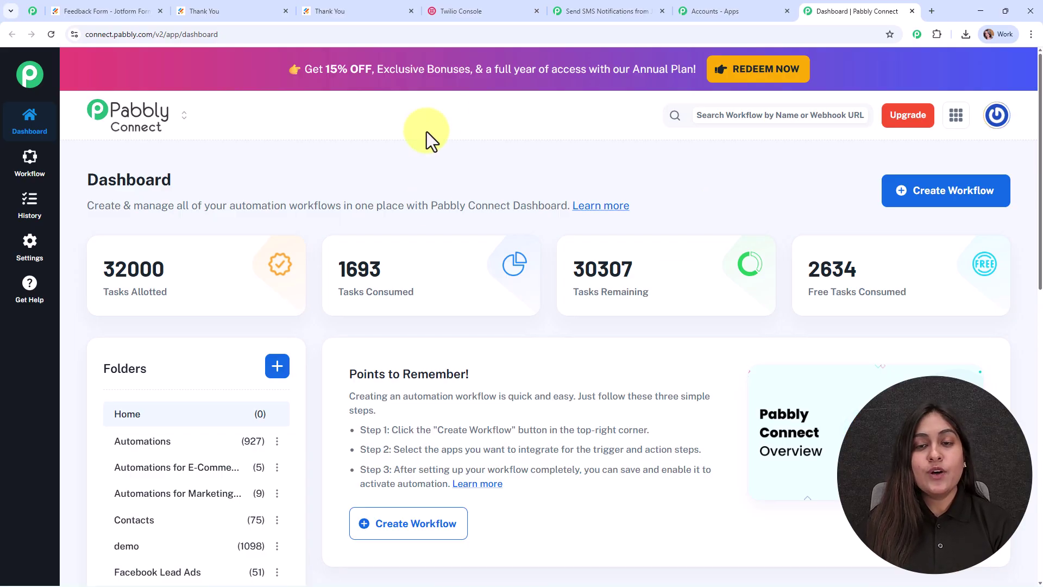
pyautogui.click(900, 196)
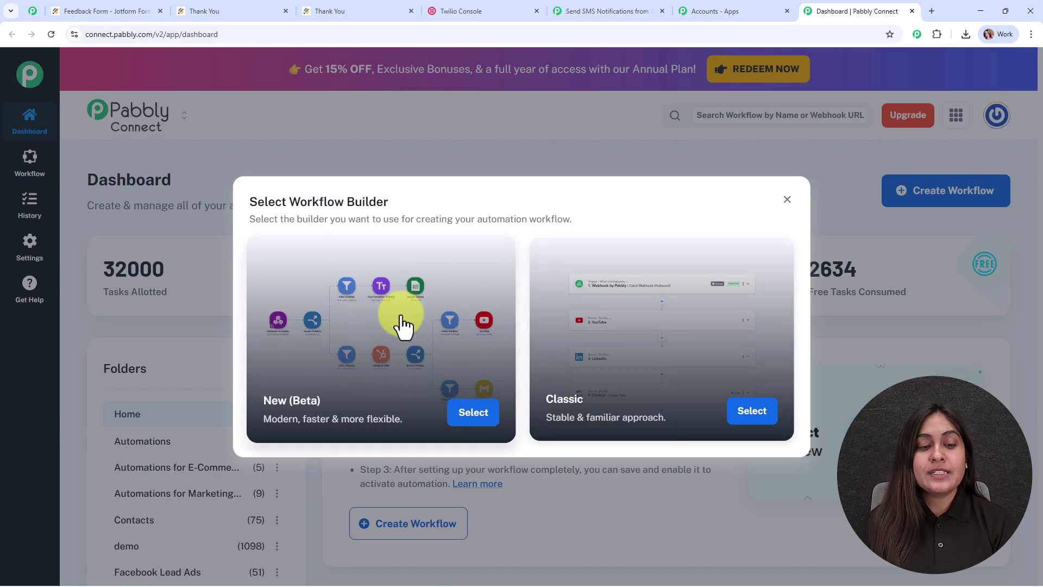
pyautogui.click(471, 414)
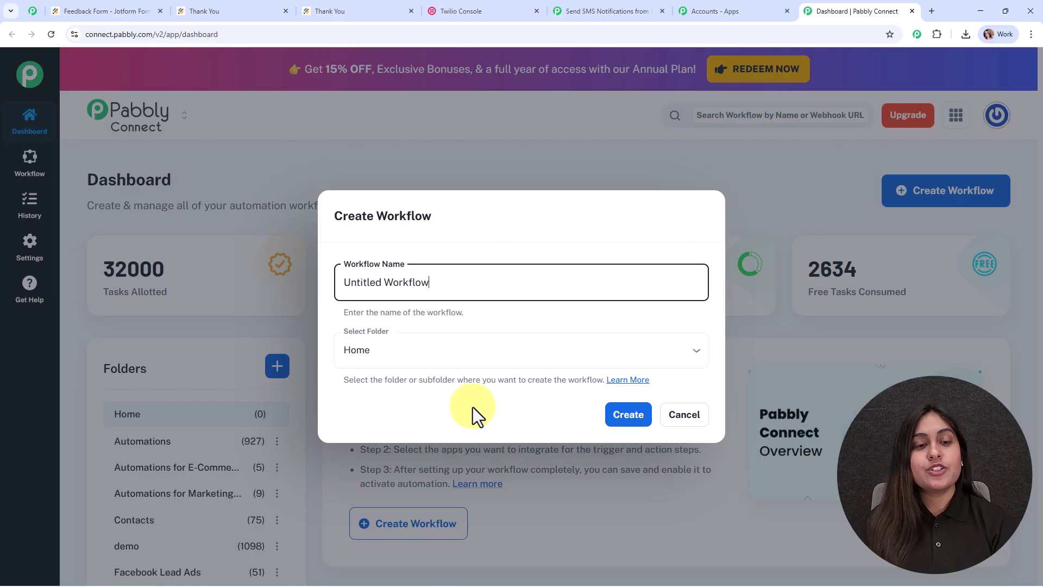
pyautogui.hotkey('ctrl', 'a')
pyautogui.press('BackSpace')
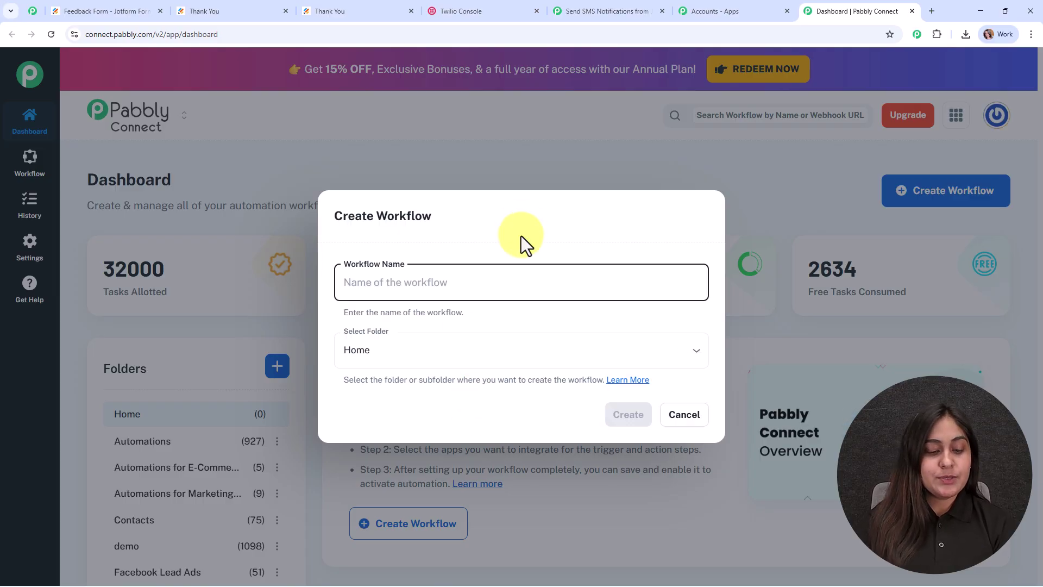
pyautogui.write('Send SMS Notifications from Jotform with Twilio')
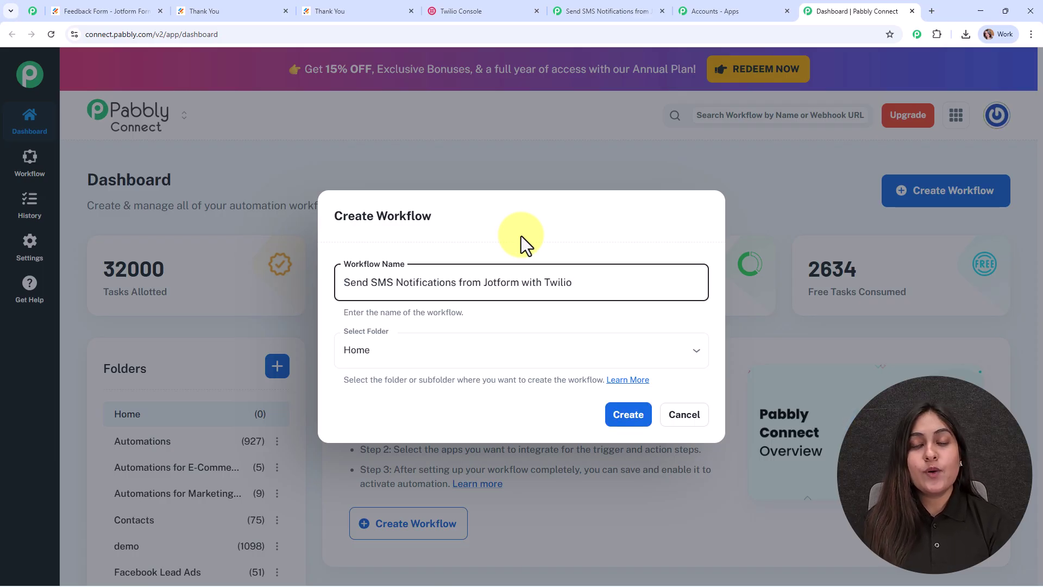
# Choose Automations as the folder for the new workflow.
pyautogui.click(495, 352)
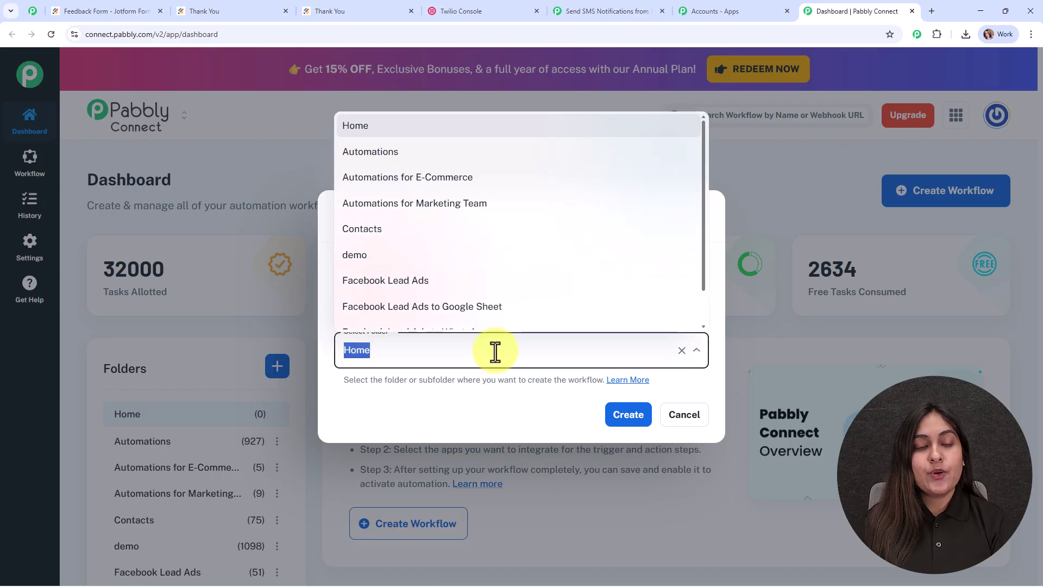
pyautogui.rightClick(502, 201)
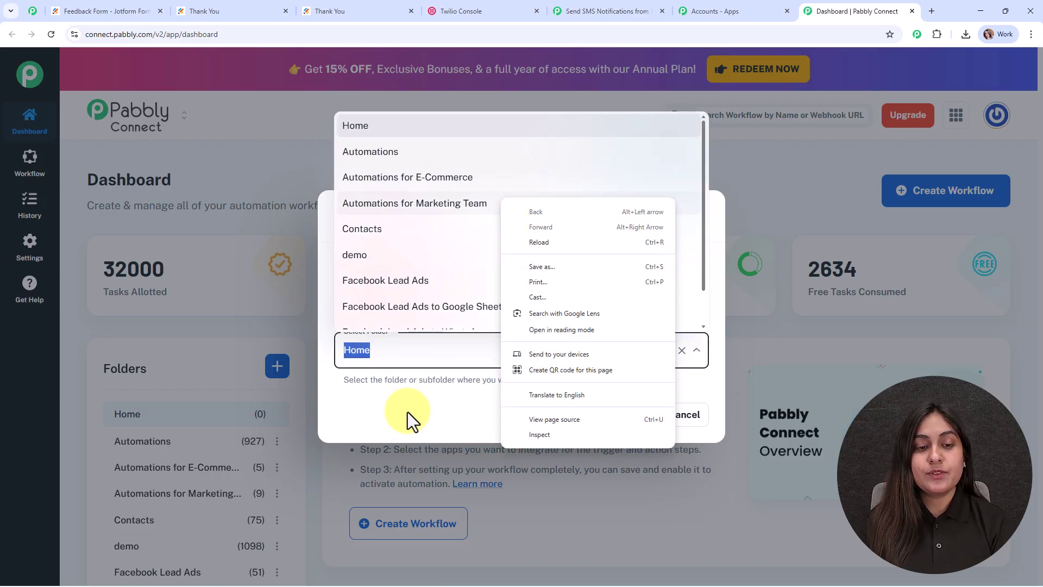
pyautogui.click(409, 411)
pyautogui.click(426, 335)
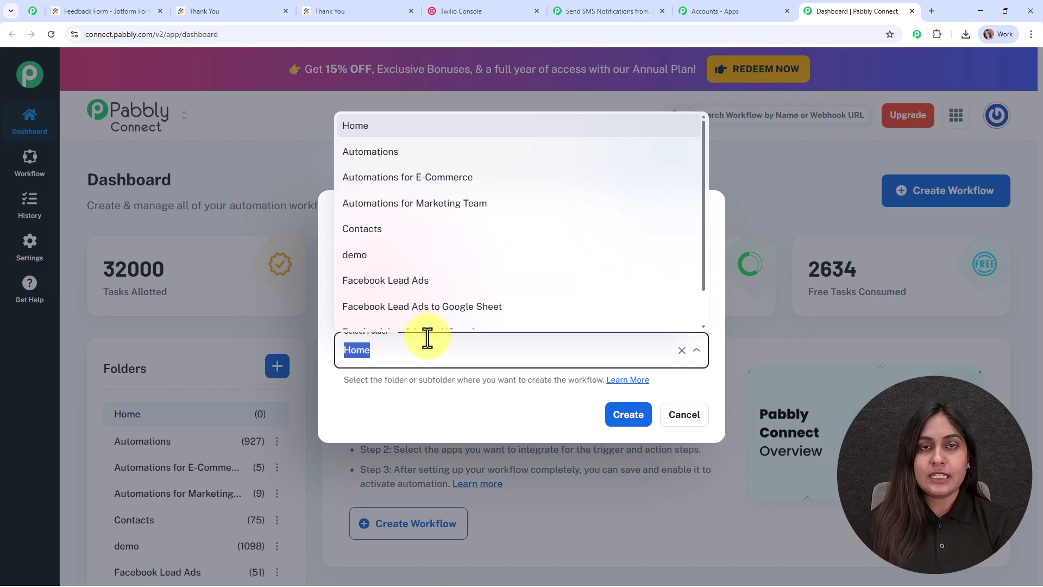
pyautogui.click(403, 155)
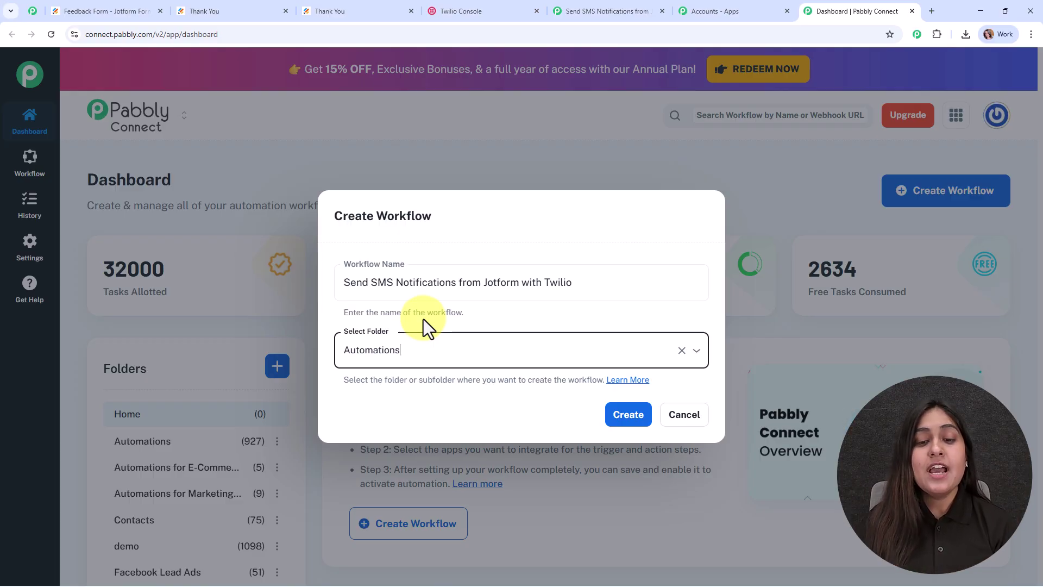
# Read the Pabbly forum article about folders and return to the workflow creation dialog.
pyautogui.click(638, 379)
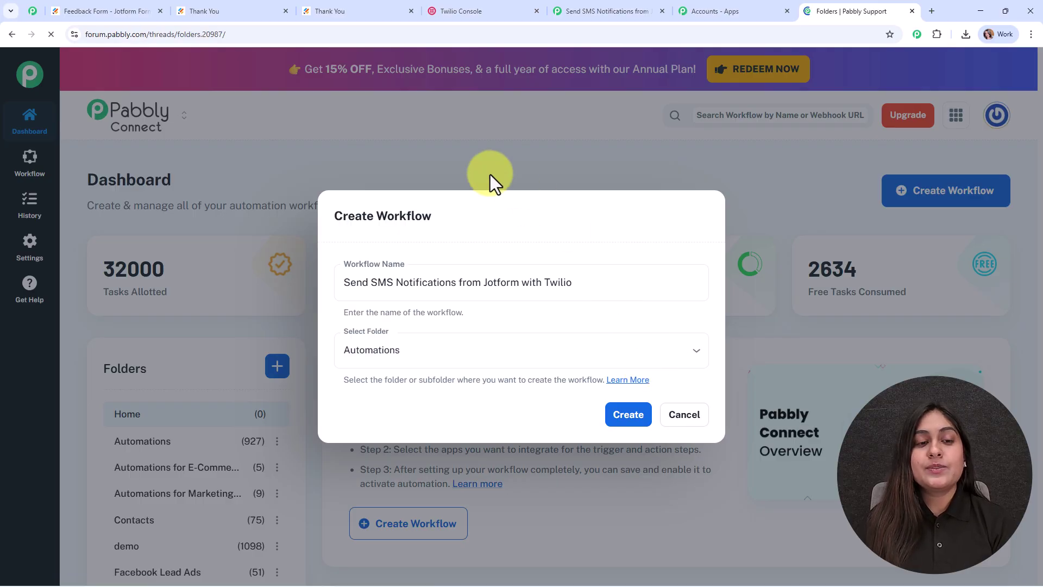
pyautogui.scroll(-10, 346, 317)
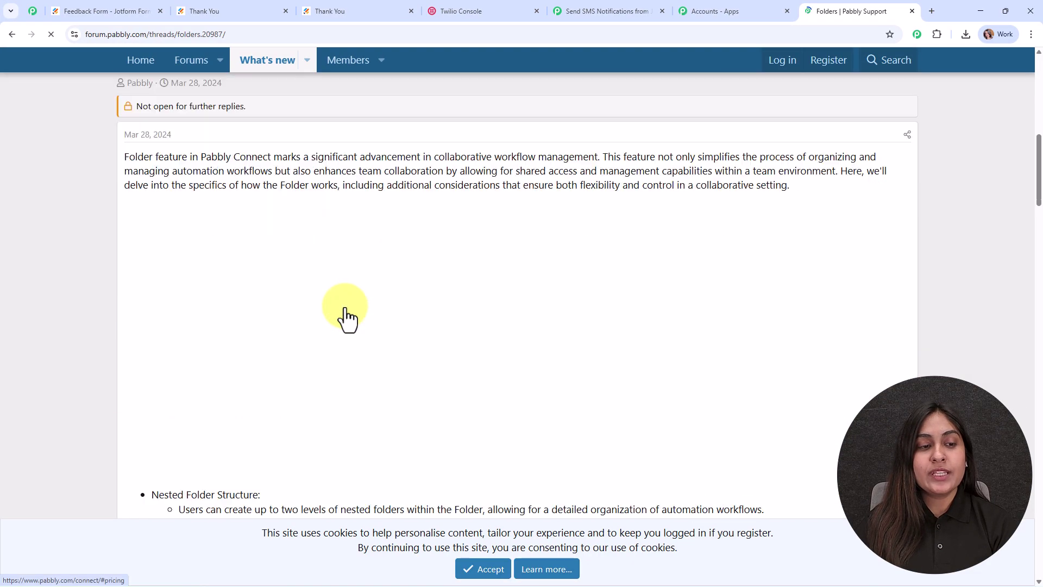
pyautogui.scroll(-5, 345, 318)
pyautogui.scroll(-8, 363, 399)
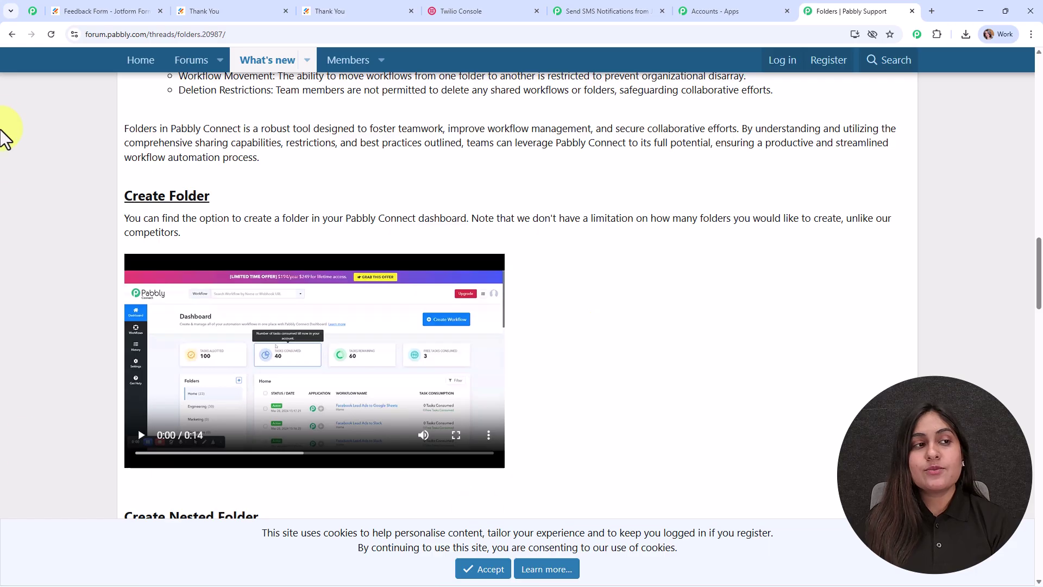
pyautogui.click(11, 35)
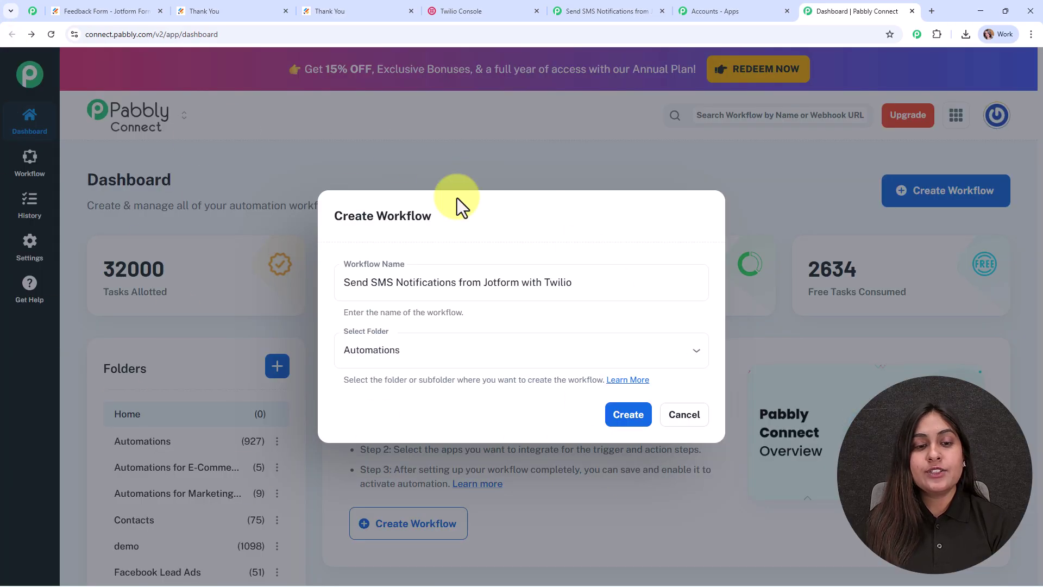
# Create the workflow and connect Jotform as its trigger app with the New Response event.
pyautogui.click(645, 417)
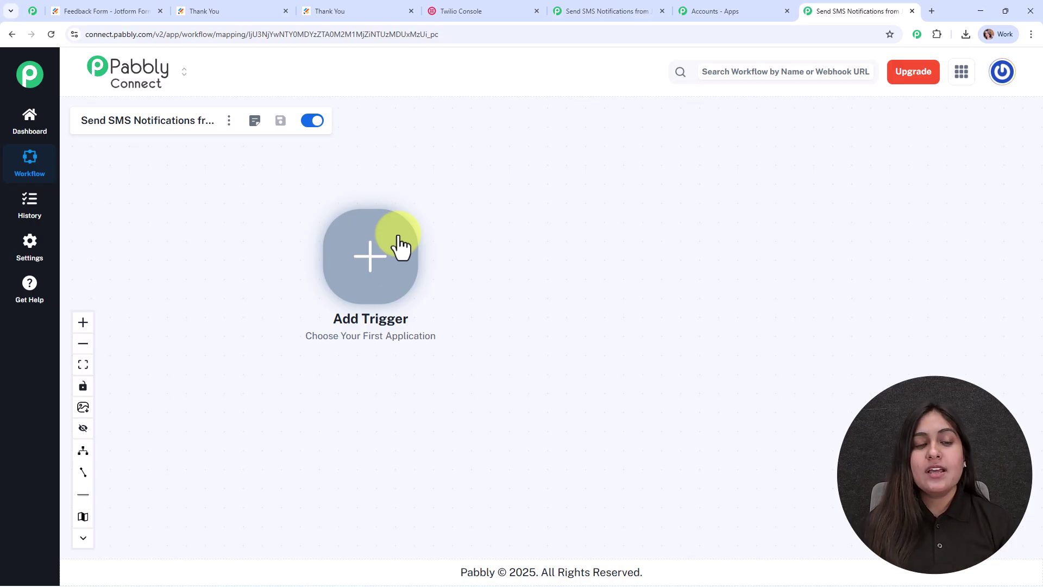
pyautogui.click(368, 262)
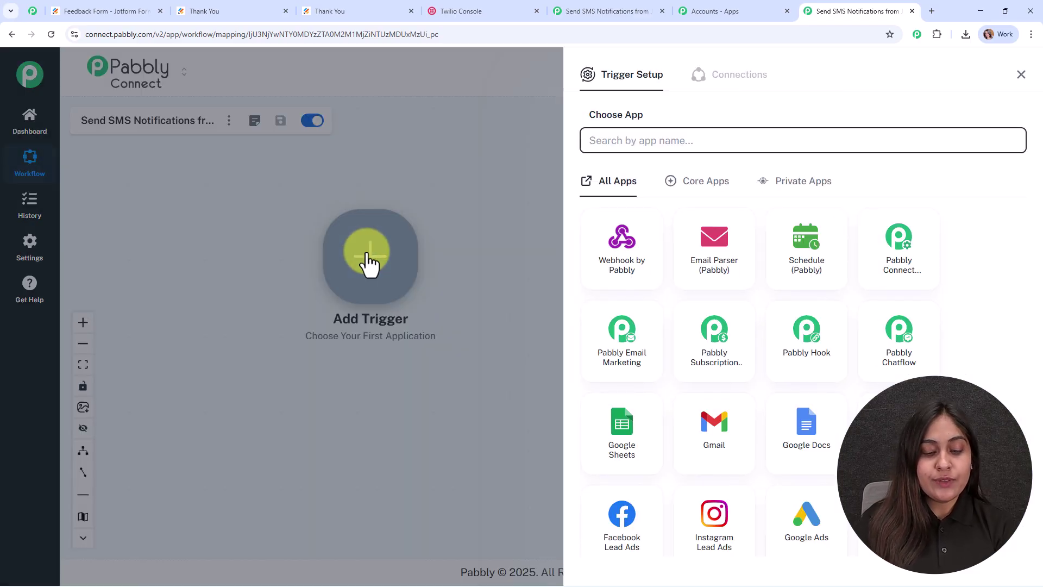
pyautogui.write('j')
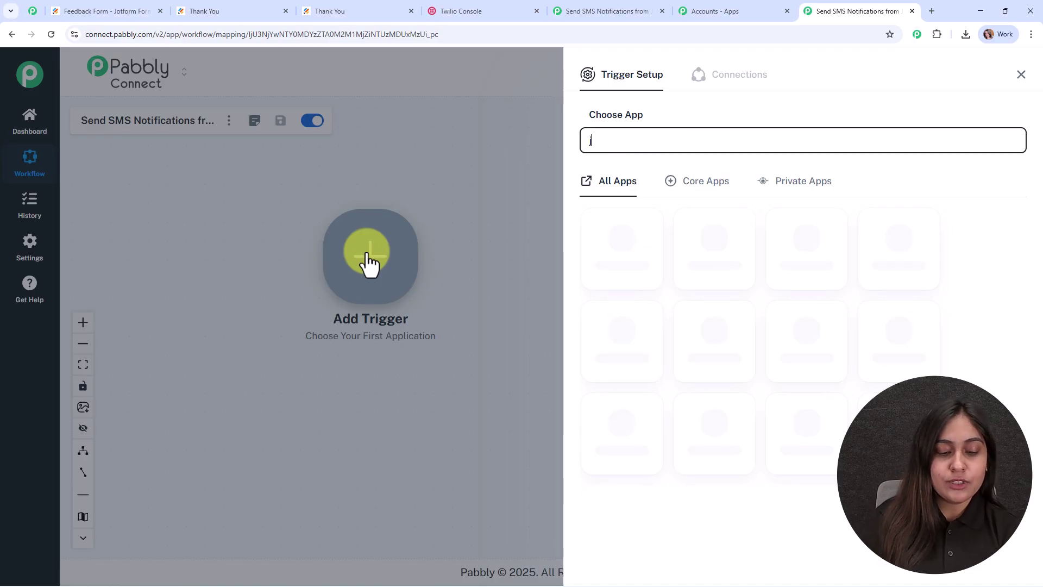
pyautogui.write('otf')
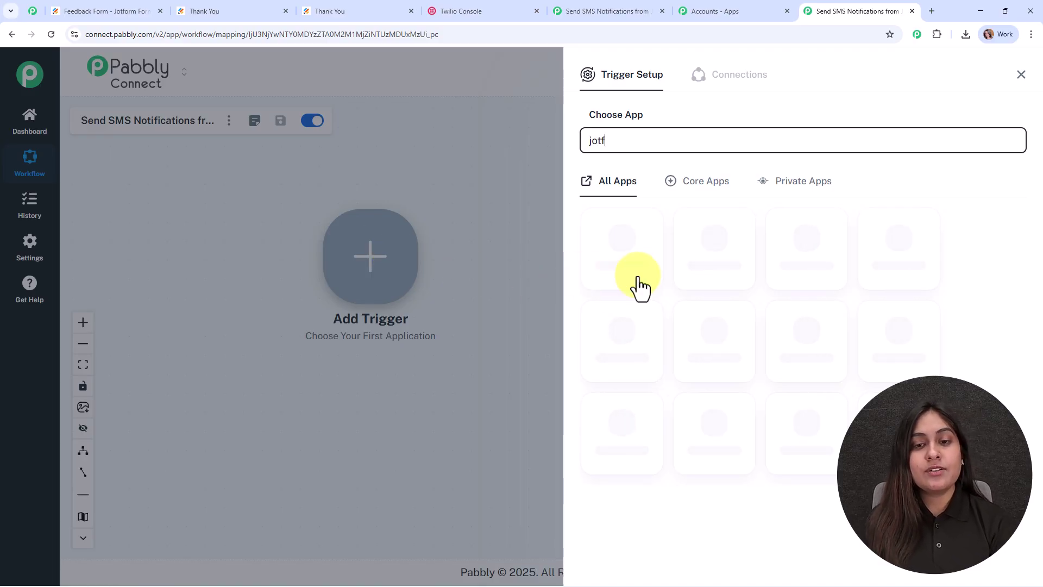
pyautogui.click(621, 251)
pyautogui.click(617, 210)
pyautogui.click(631, 231)
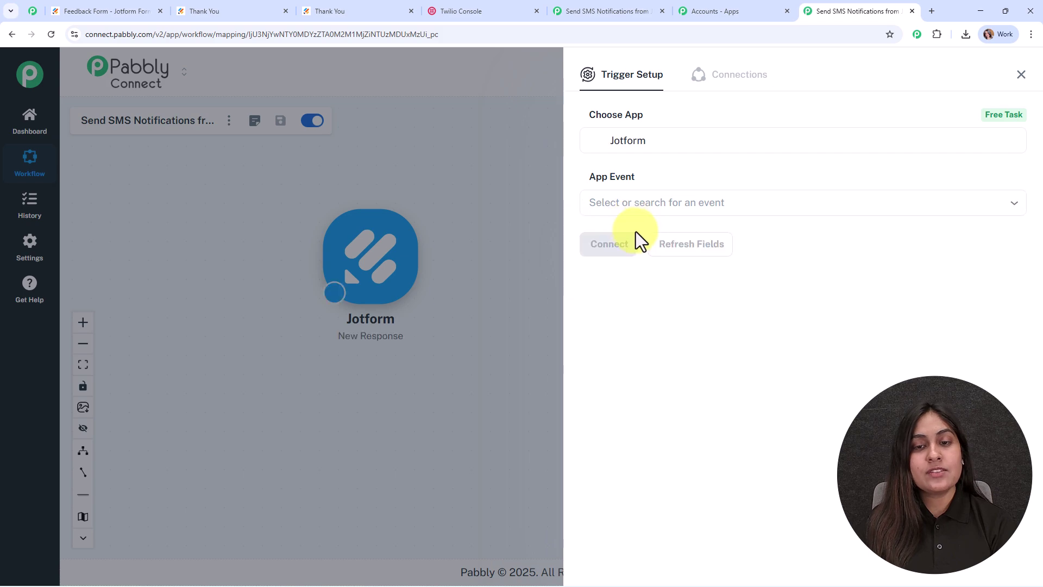
pyautogui.click(624, 247)
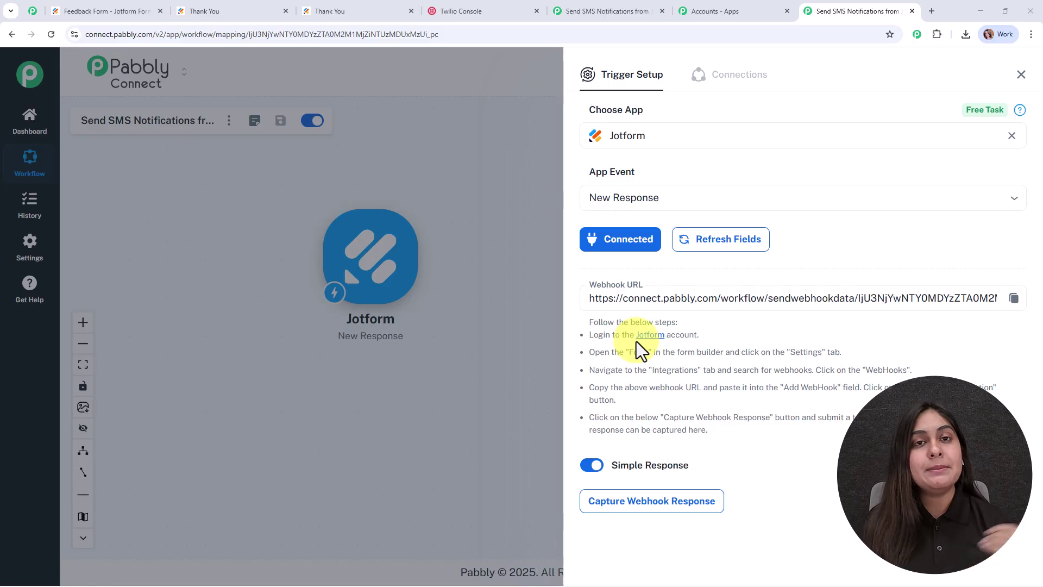
# Highlight the Jotform webhook setup instructions and copy the trigger's webhook URL.
pyautogui.doubleClick(598, 334)
pyautogui.moveTo(684, 372); pyautogui.dragTo(707, 429)
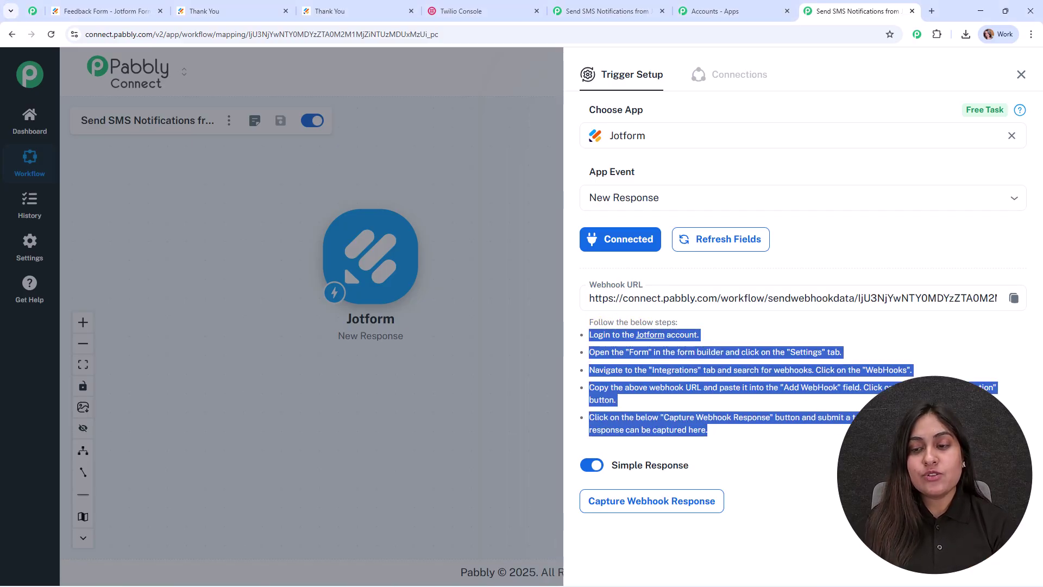
pyautogui.click(1014, 298)
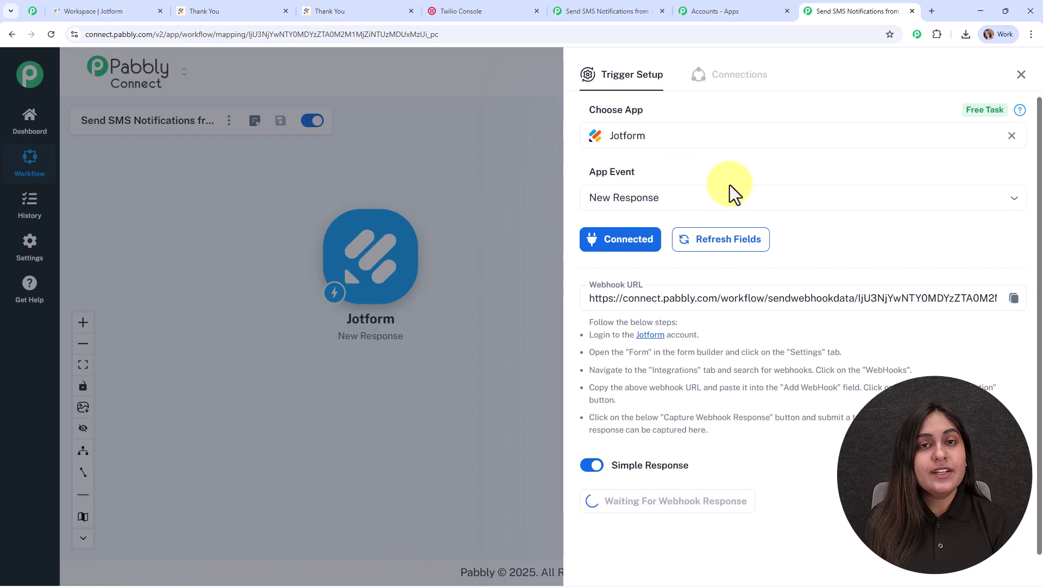
# Switch to the Jotform workspace, open the Feedback Form for editing and go to its settings.
pyautogui.click(100, 2)
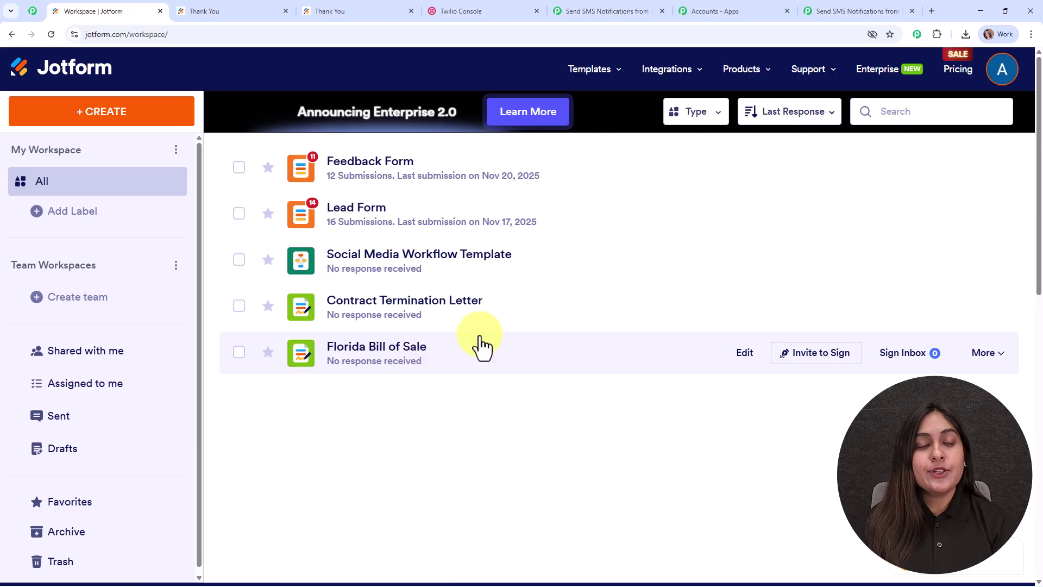
pyautogui.click(864, 178)
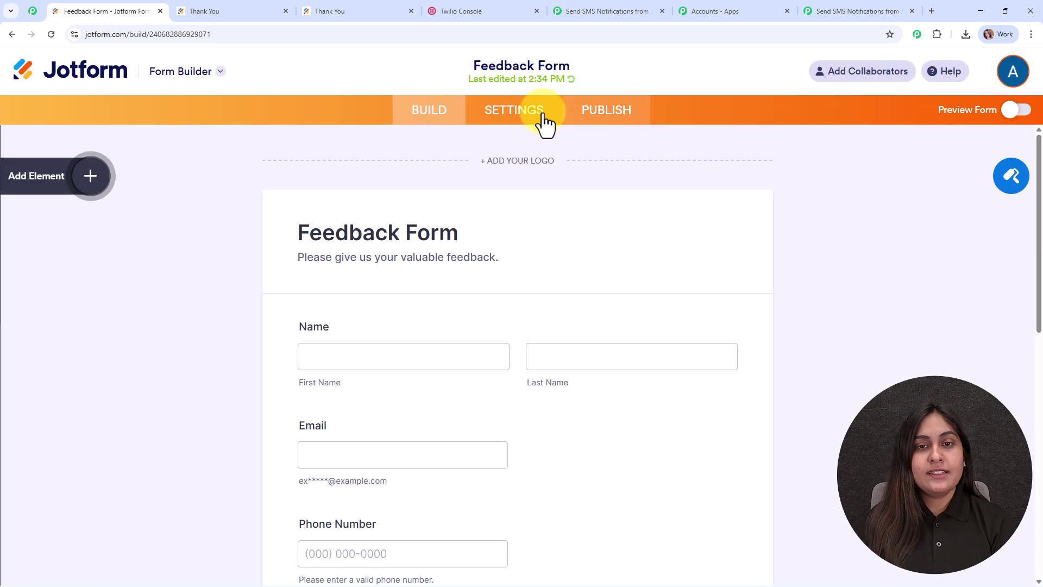
pyautogui.click(518, 123)
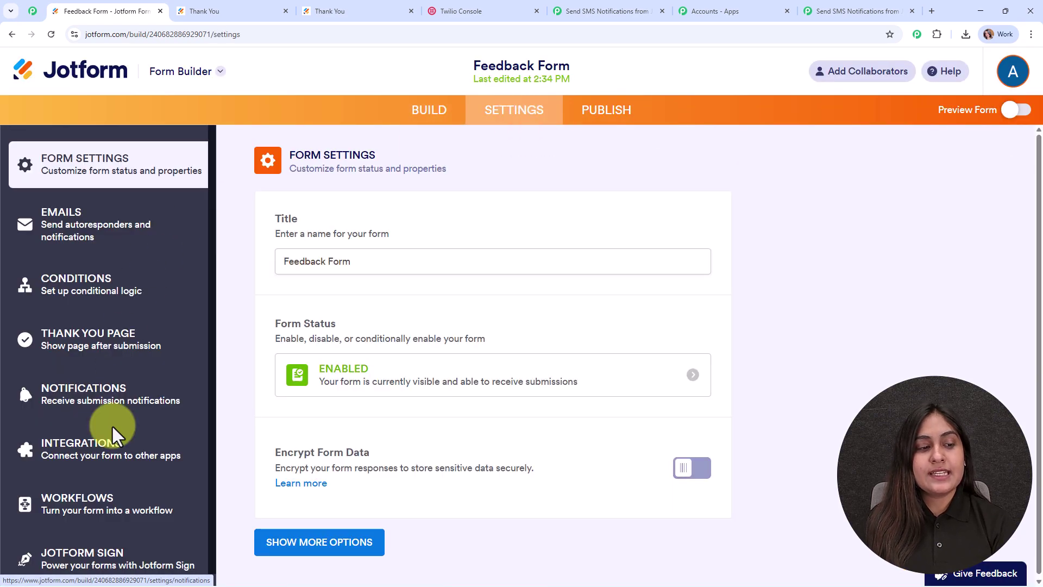
# Remove the existing Webhooks integration from the Feedback Form's integrations.
pyautogui.click(101, 461)
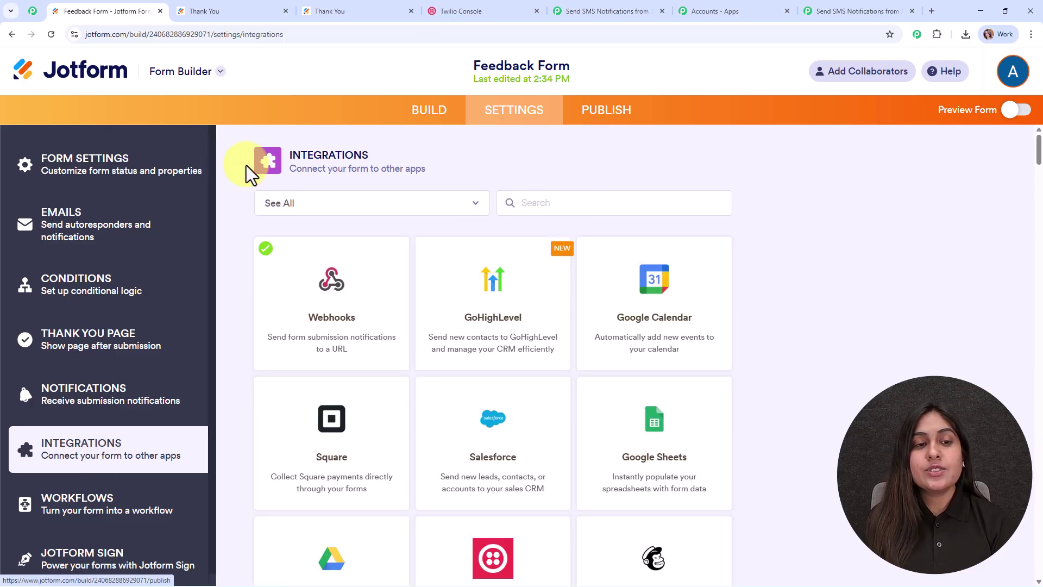
pyautogui.click(330, 288)
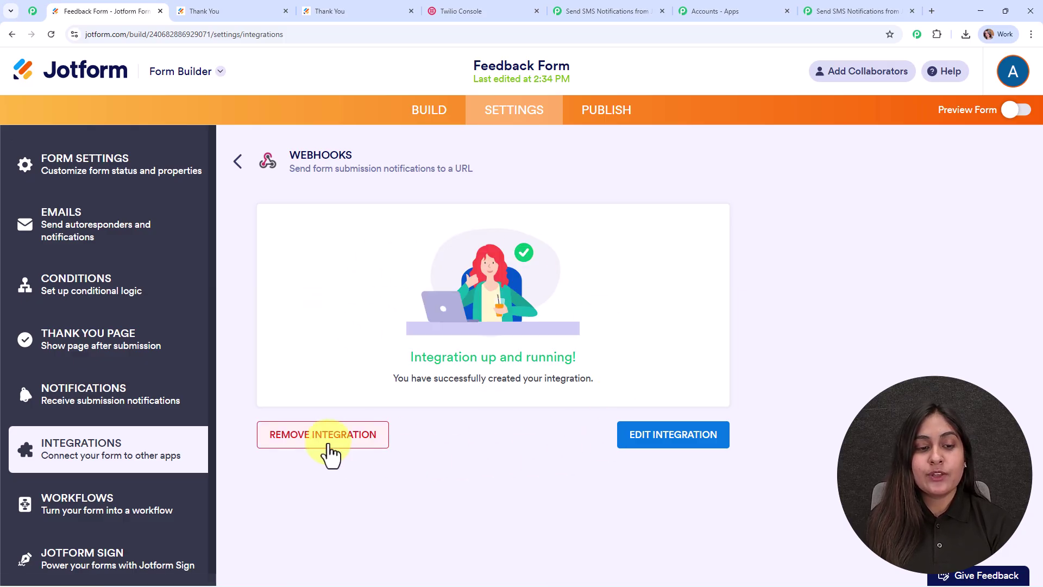
pyautogui.click(326, 438)
pyautogui.click(507, 326)
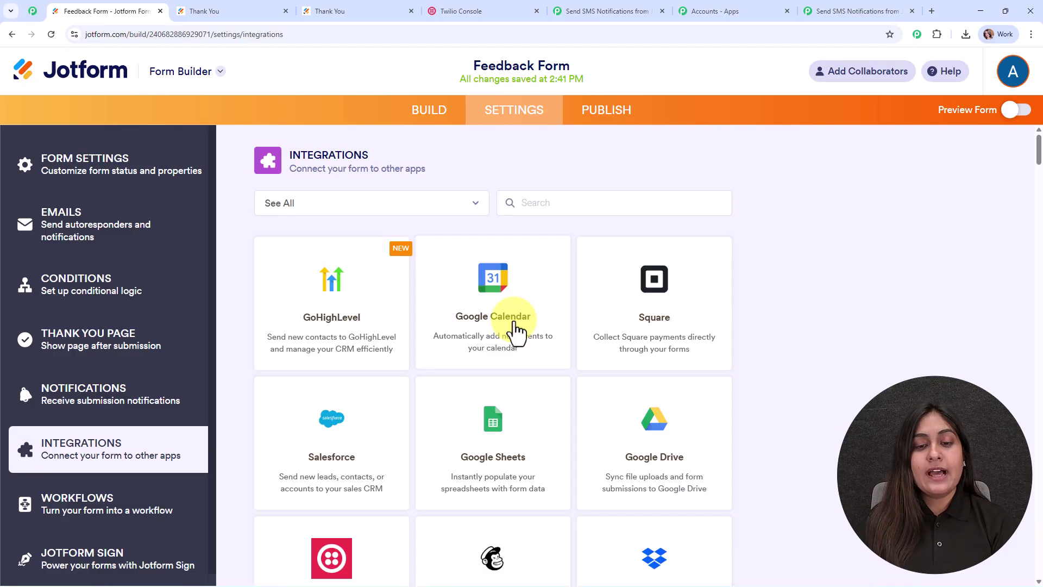
# Add a Webhooks integration to the form using the copied Pabbly webhook URL and finish the integration setup.
pyautogui.click(606, 202)
pyautogui.write('webh')
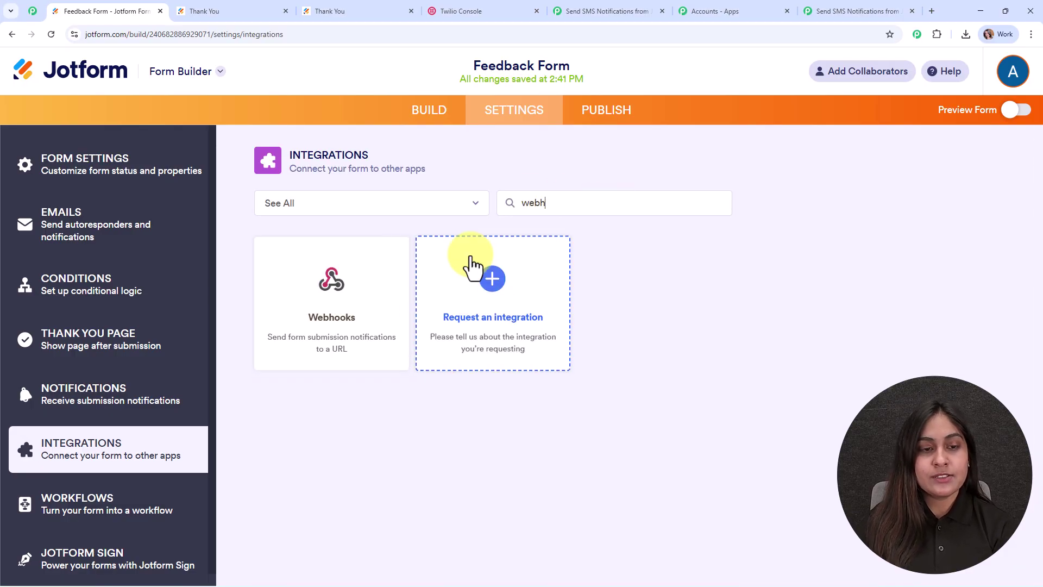
pyautogui.click(350, 321)
pyautogui.moveTo(361, 356); pyautogui.dragTo(245, 375)
pyautogui.hotkey('ctrl', 'v')
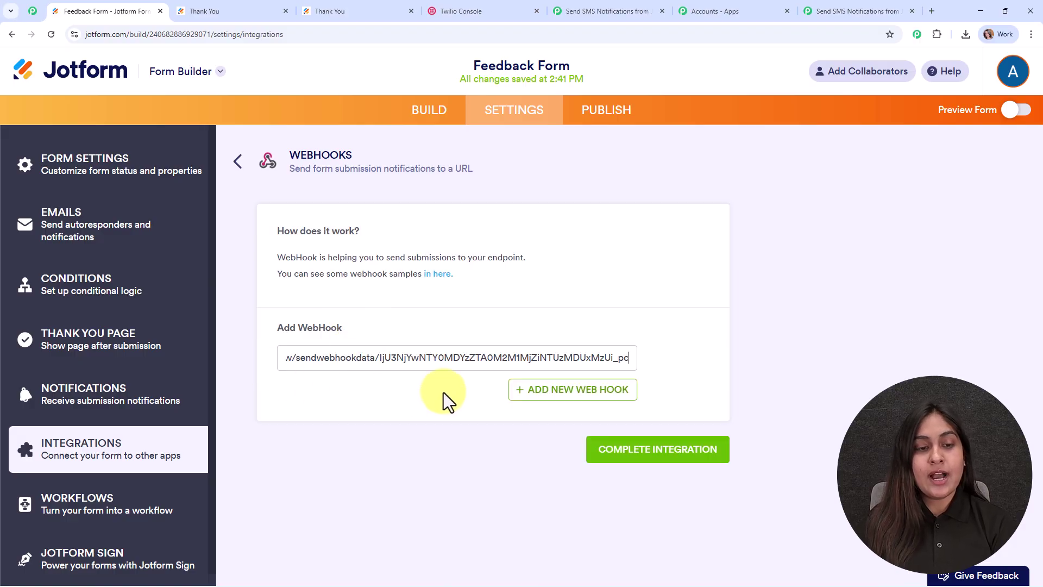
pyautogui.click(694, 454)
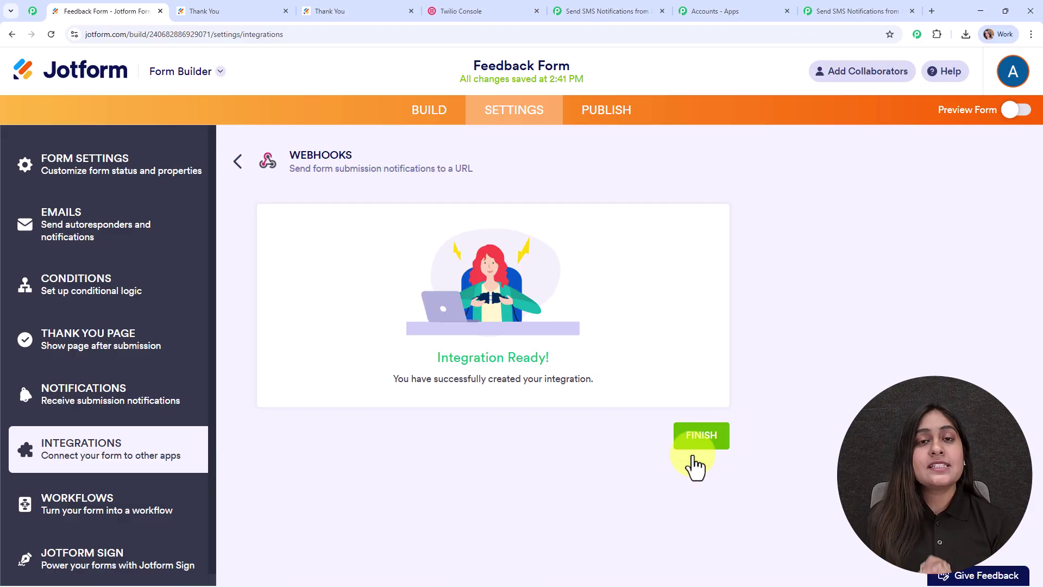
pyautogui.click(690, 442)
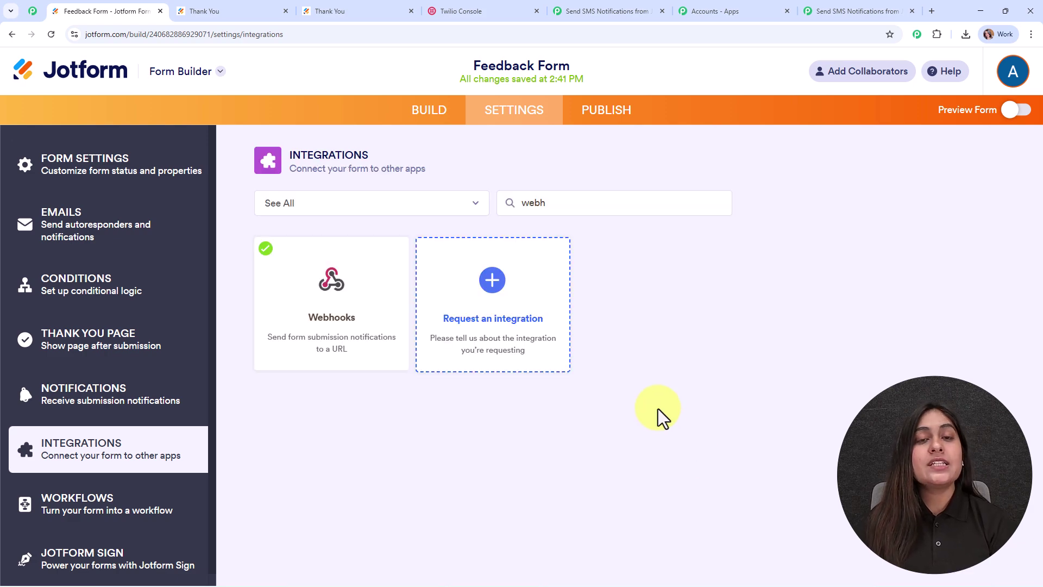
# Open the published Feedback Form in a new tab and close the two old Thank You pages.
pyautogui.click(605, 116)
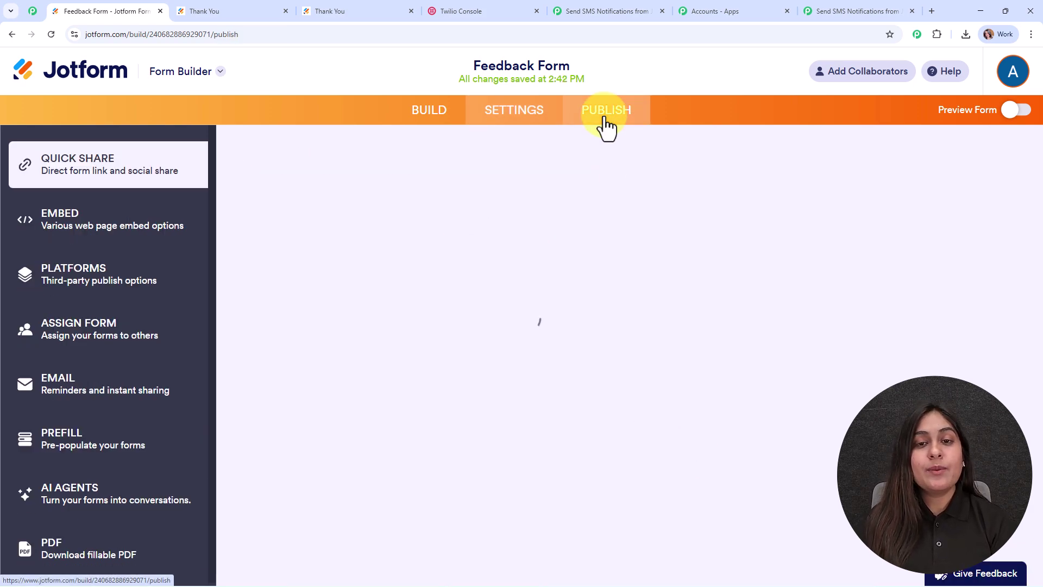
pyautogui.click(633, 275)
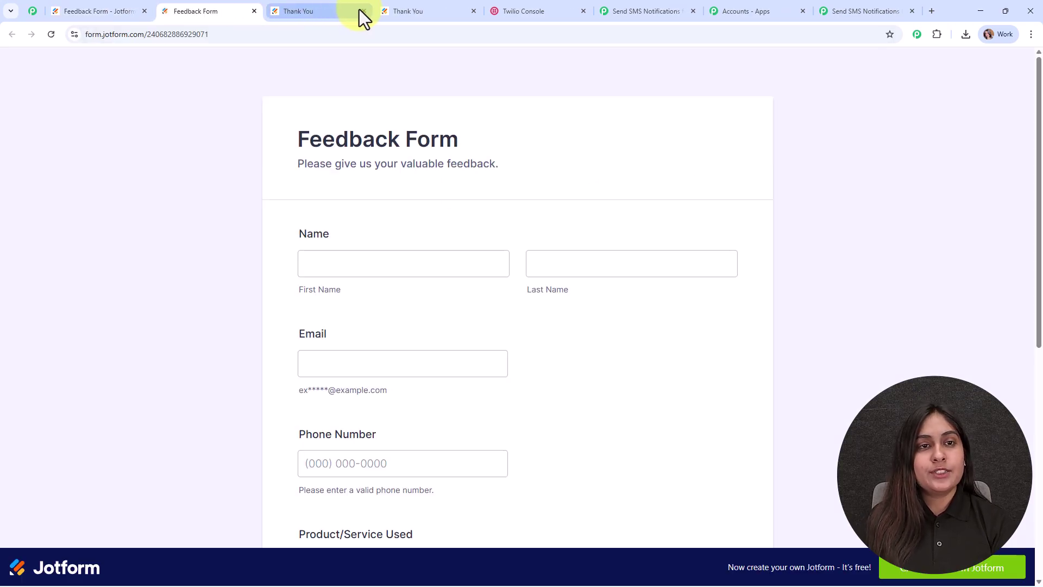
pyautogui.click(363, 10)
pyautogui.click(362, 11)
# Check the trigger's webhook capture status in the Pabbly Connect workflow and return to the published Feedback Form.
pyautogui.click(625, 6)
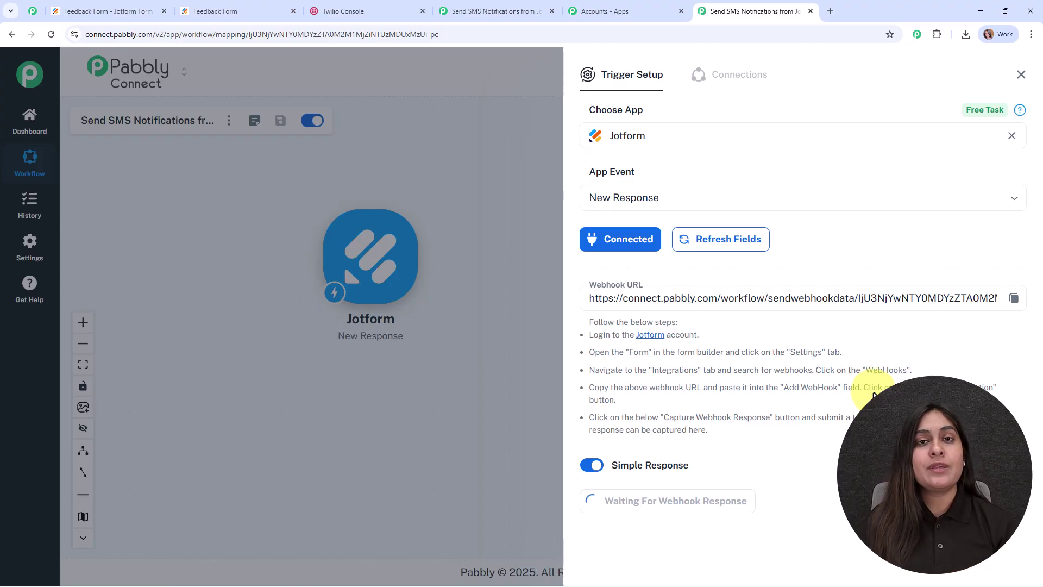
pyautogui.click(241, 10)
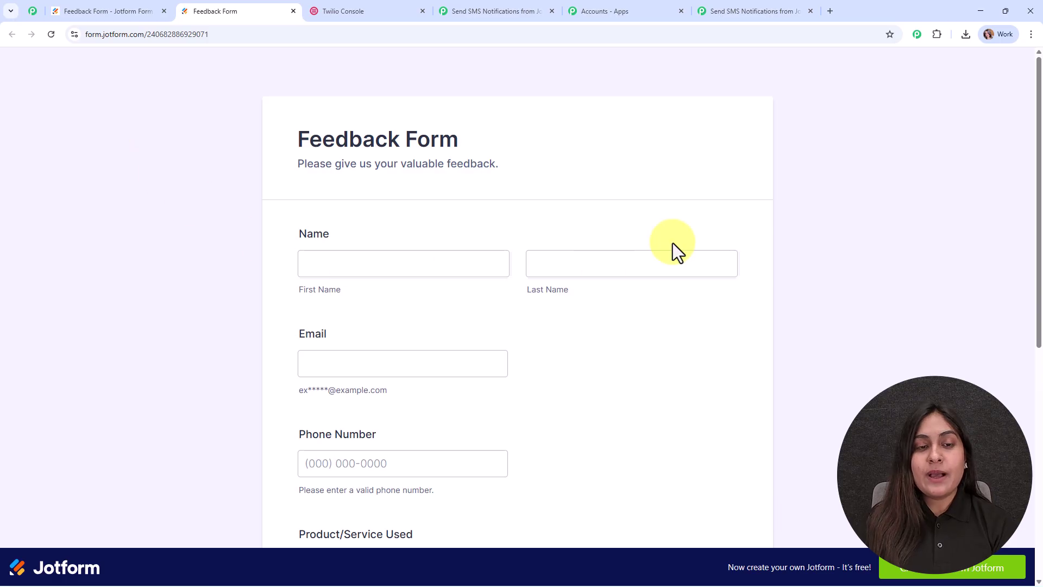
pyautogui.scroll(-3, 731, 225)
pyautogui.scroll(1, 731, 225)
# Fill in the test respondent's first and last name, e-mail address and phone number on the Feedback Form.
pyautogui.click(400, 156)
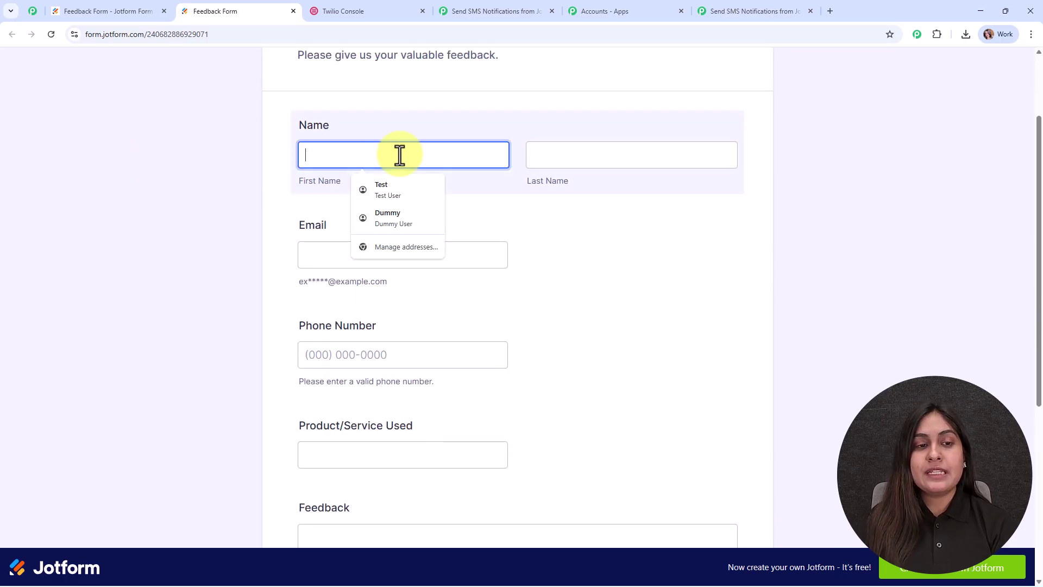
pyautogui.click(402, 194)
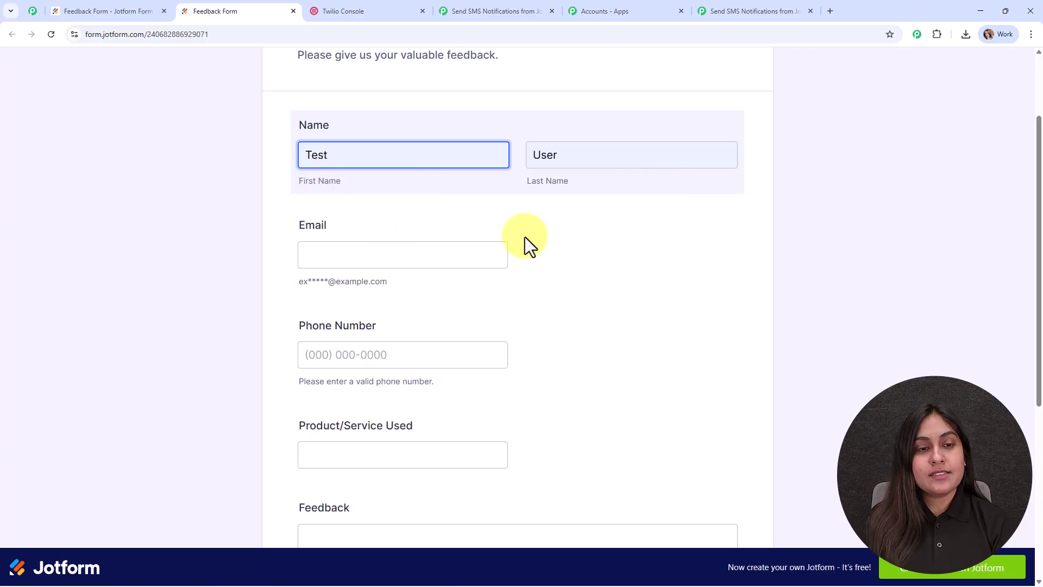
pyautogui.scroll(-2, 525, 239)
pyautogui.click(377, 146)
pyautogui.click(383, 186)
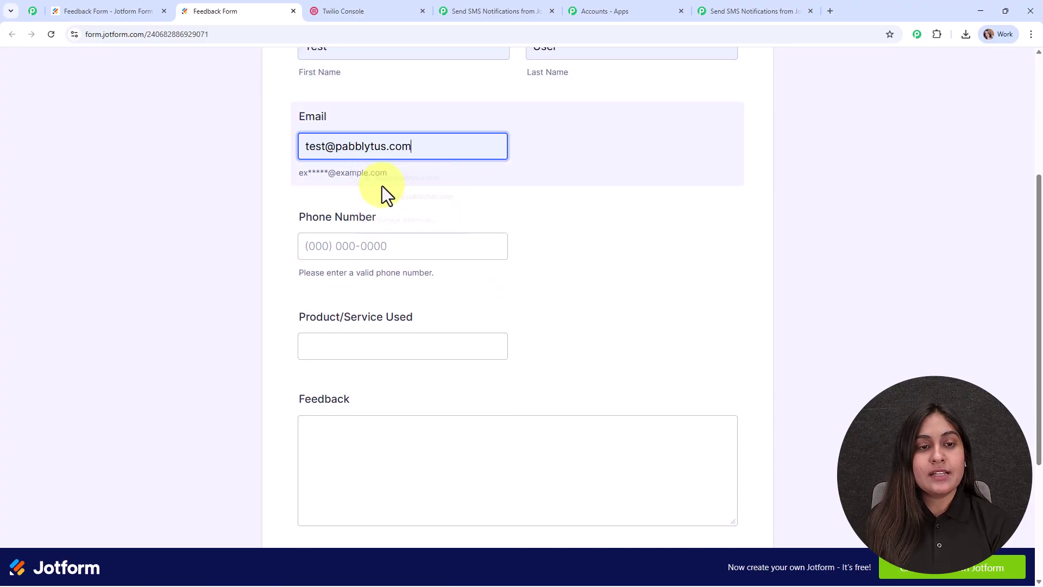
pyautogui.click(376, 148)
pyautogui.click(454, 245)
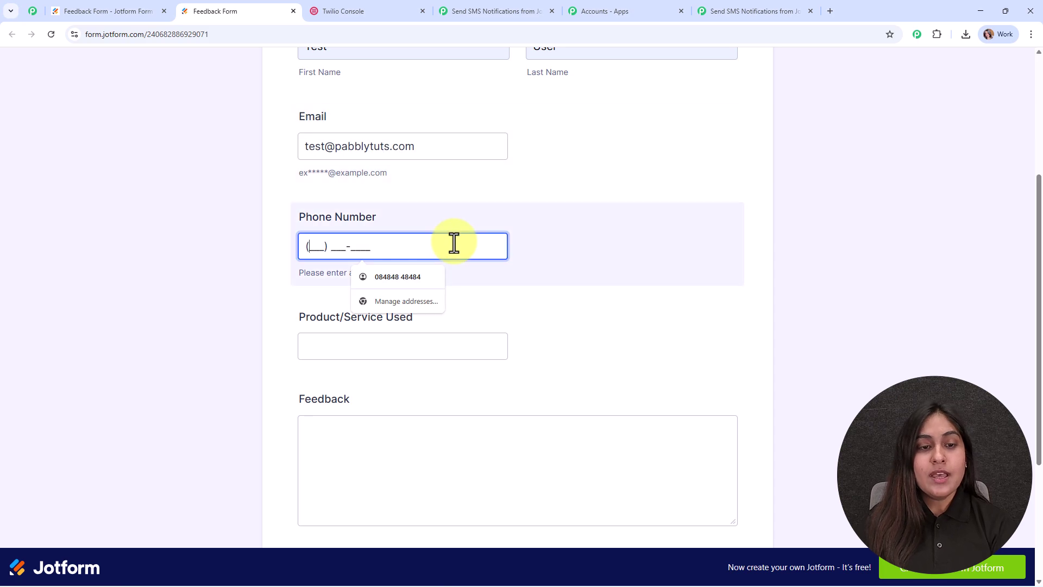
pyautogui.write('844) 444-4444')
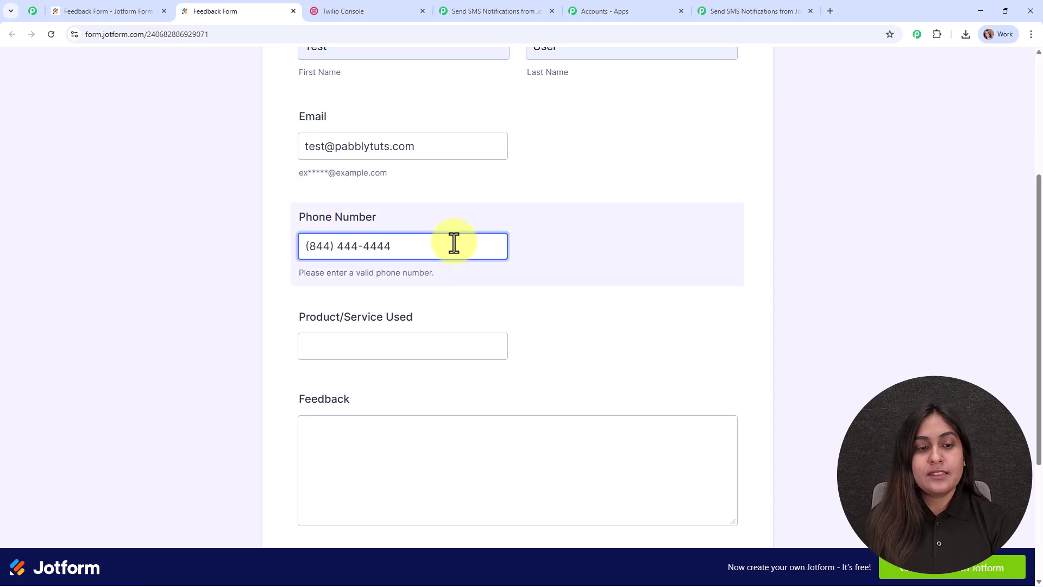
# Enter Neckband as the product used and "It is little small" as feedback, rate it three stars and submit the form.
pyautogui.scroll(-3, 454, 245)
pyautogui.click(371, 188)
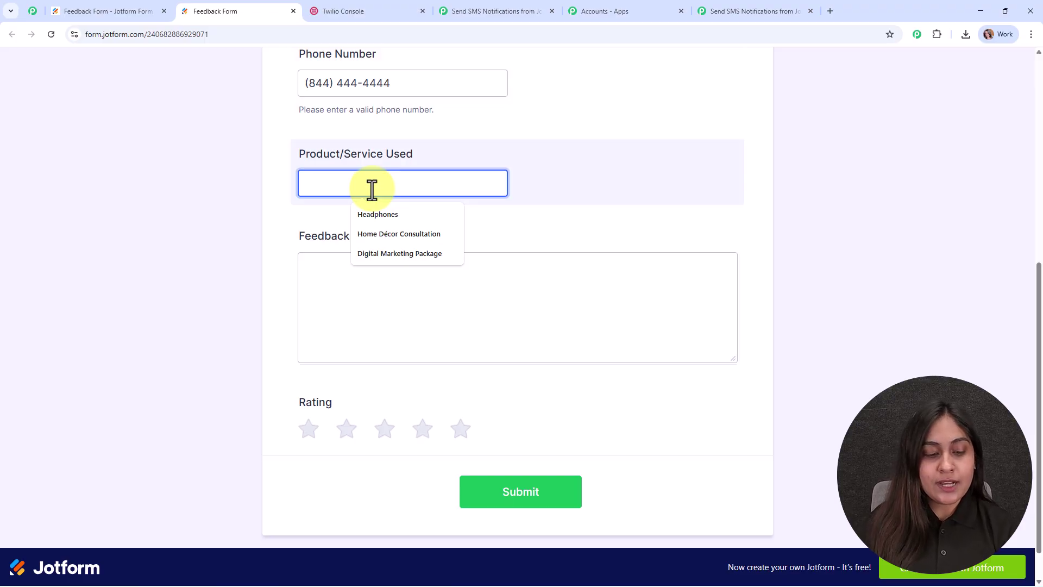
pyautogui.write('Neckband')
pyautogui.click(371, 296)
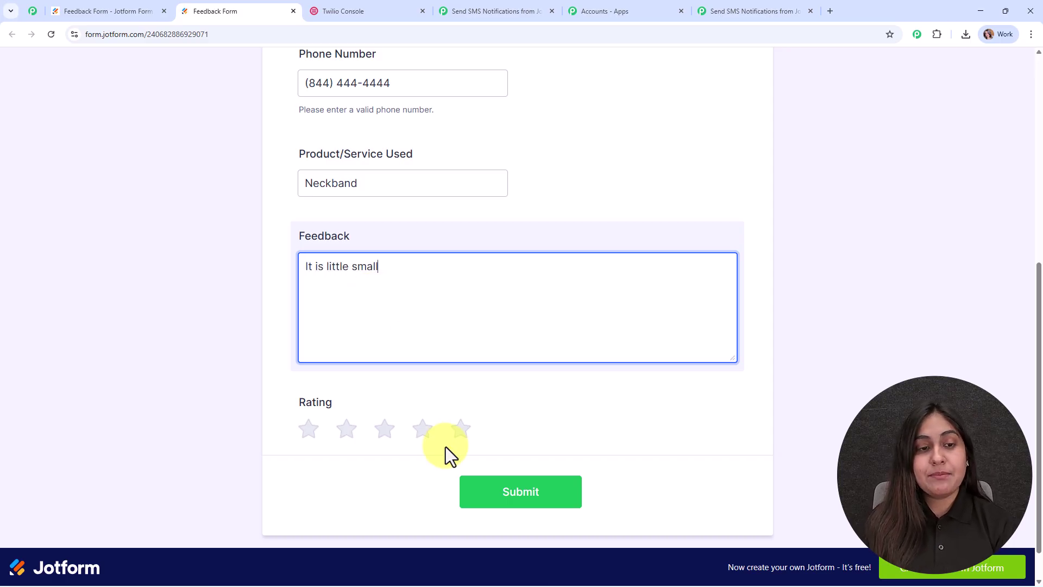
pyautogui.click(383, 431)
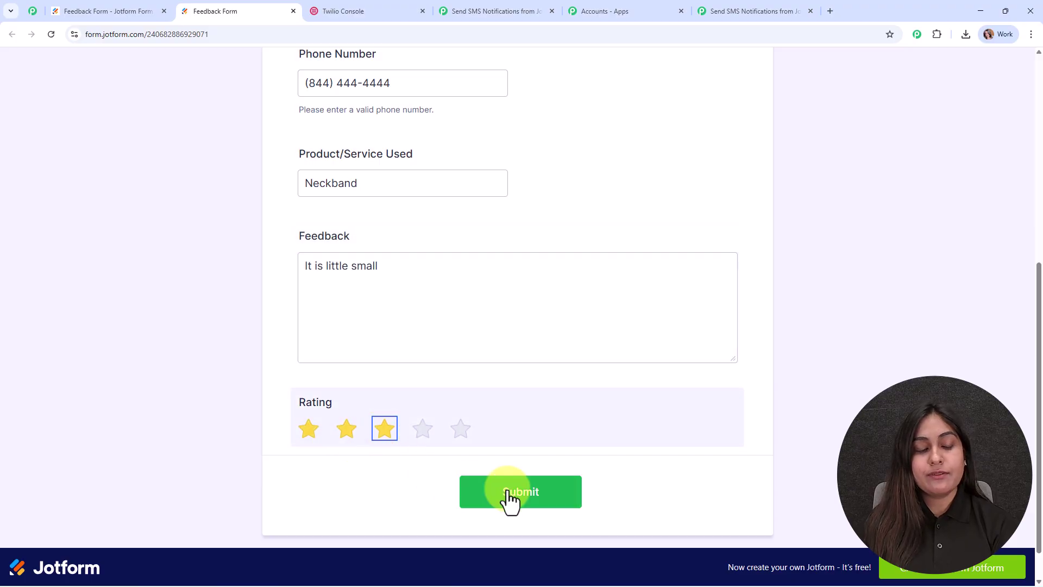
pyautogui.click(553, 494)
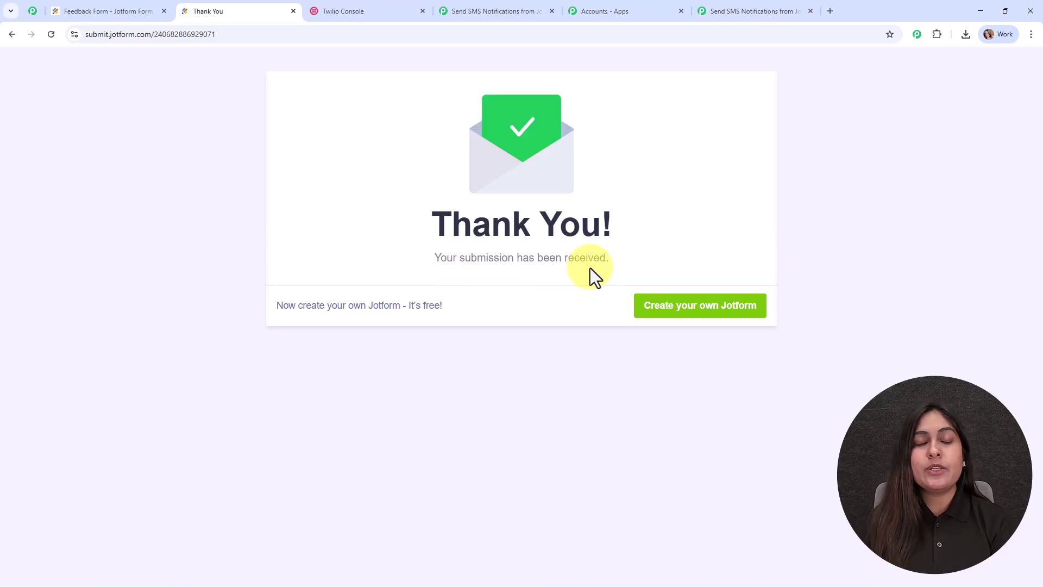
# Switch to the Pabbly Connect workflow, review the captured Jotform response fields and close the trigger setup.
pyautogui.click(775, 9)
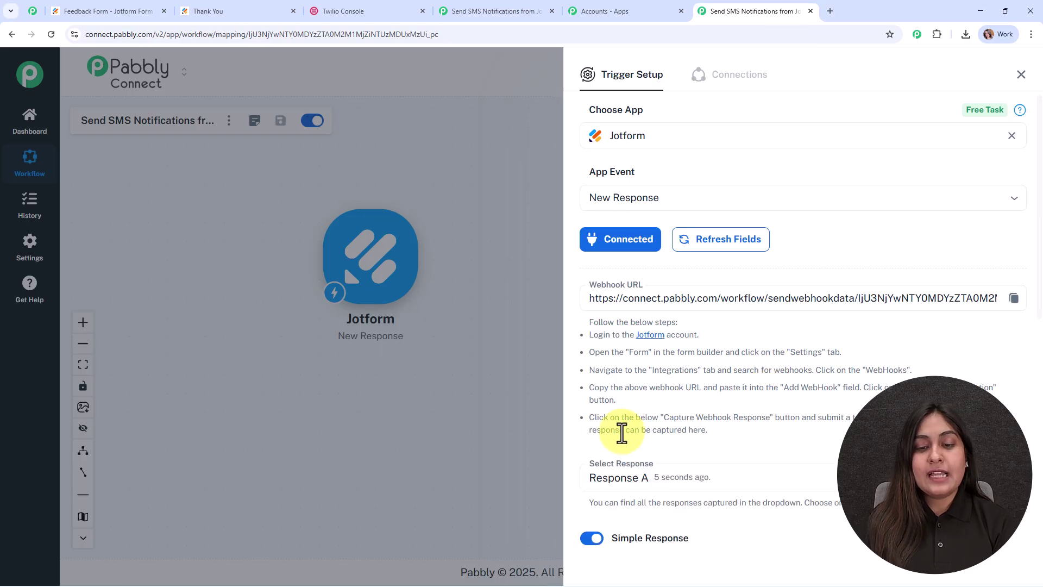
pyautogui.scroll(-5, 877, 400)
pyautogui.scroll(-3, 877, 400)
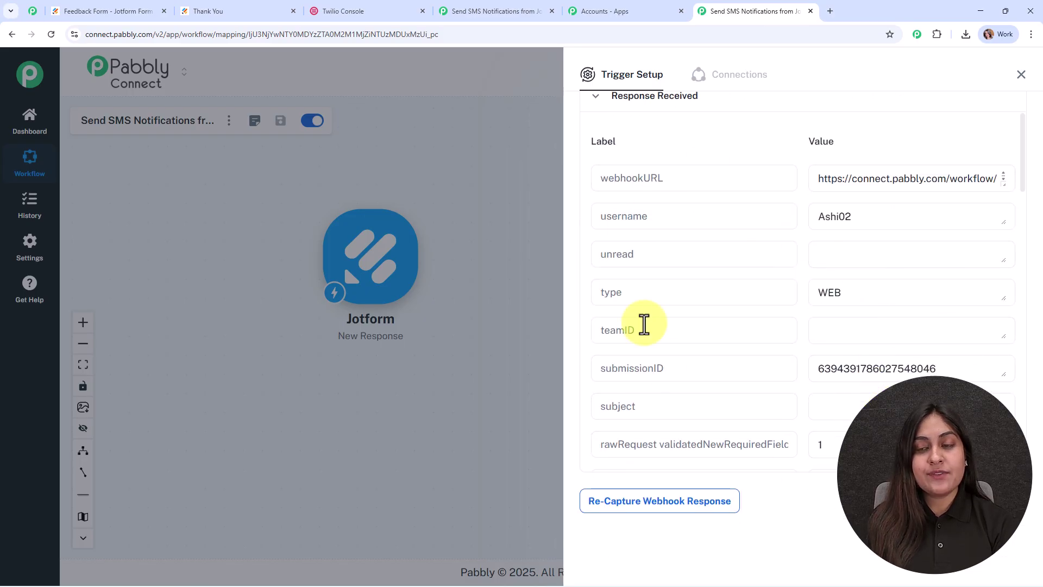
pyautogui.scroll(-5, 813, 261)
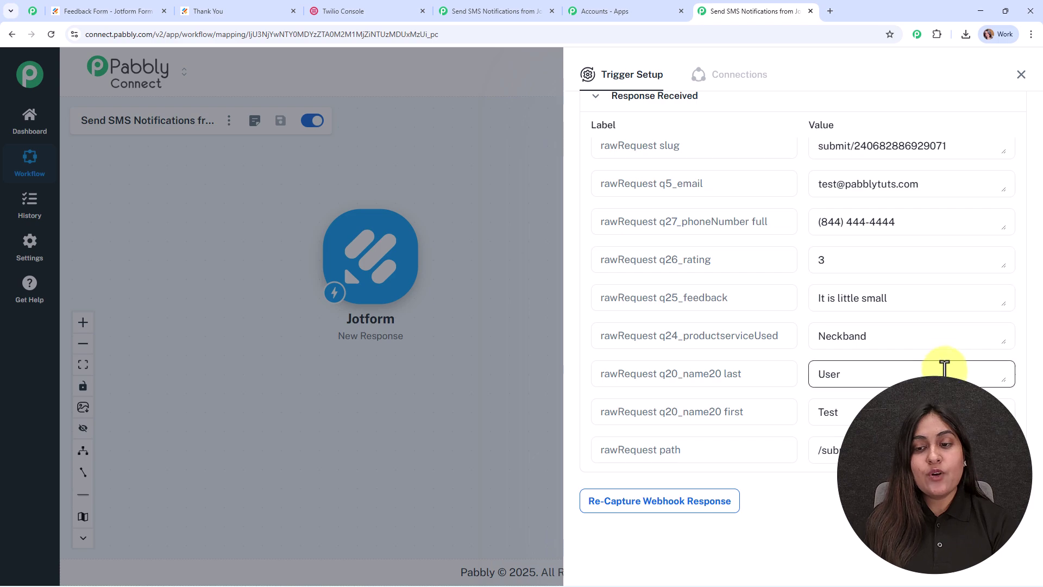
pyautogui.scroll(-5, 943, 360)
pyautogui.click(1021, 76)
# Reopen and close the Jotform trigger setup, and move the Jotform node toward the upper left of the canvas.
pyautogui.click(361, 297)
pyautogui.moveTo(374, 281); pyautogui.dragTo(384, 305)
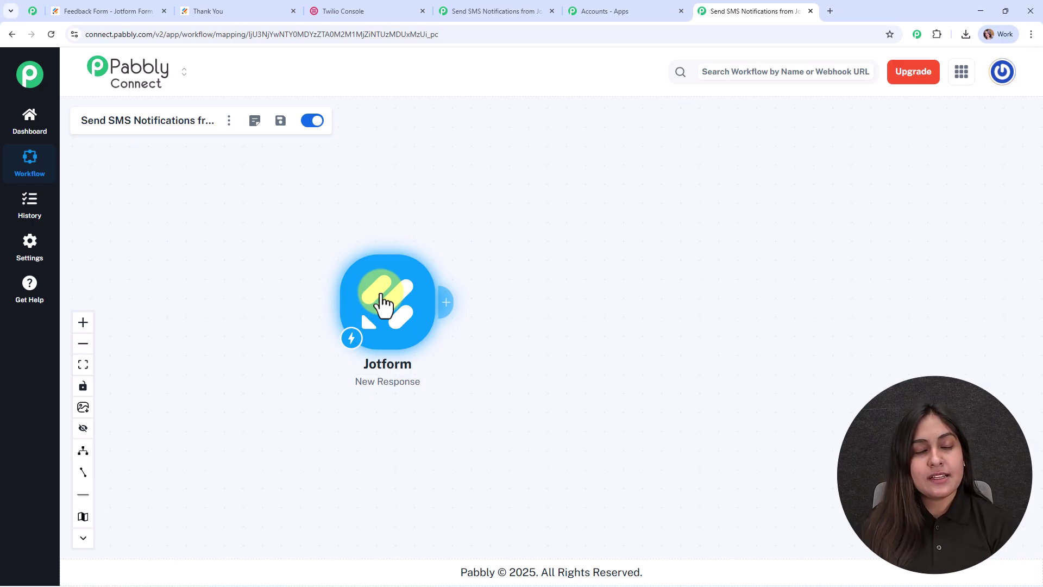
pyautogui.click(383, 303)
pyautogui.click(1019, 76)
pyautogui.moveTo(380, 302); pyautogui.dragTo(317, 231)
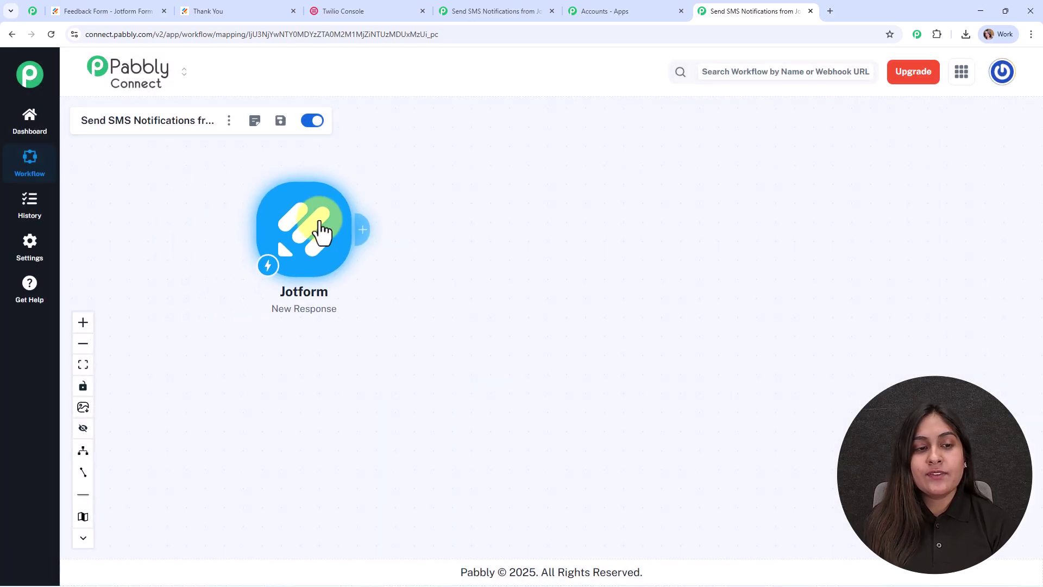
# Add an action step after Jotform using Twilio with the Send SMS Message event.
pyautogui.click(363, 232)
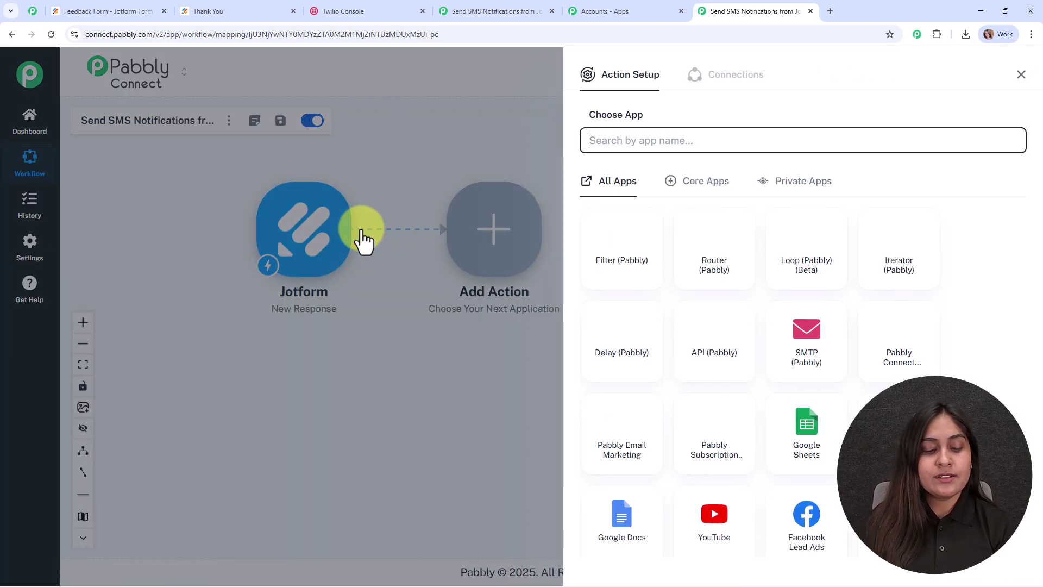
pyautogui.write('twi')
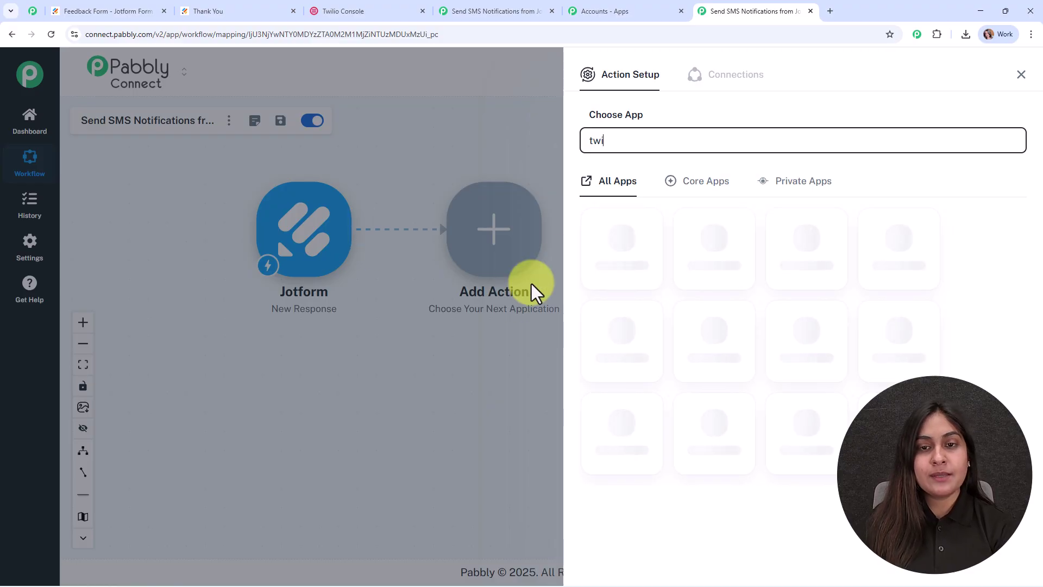
pyautogui.click(630, 239)
pyautogui.click(619, 204)
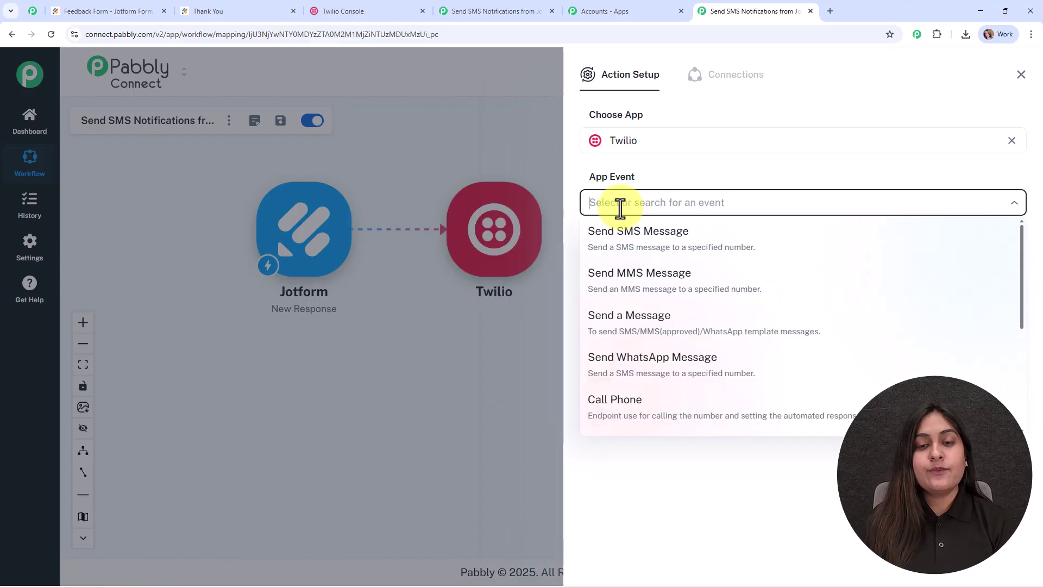
pyautogui.click(633, 245)
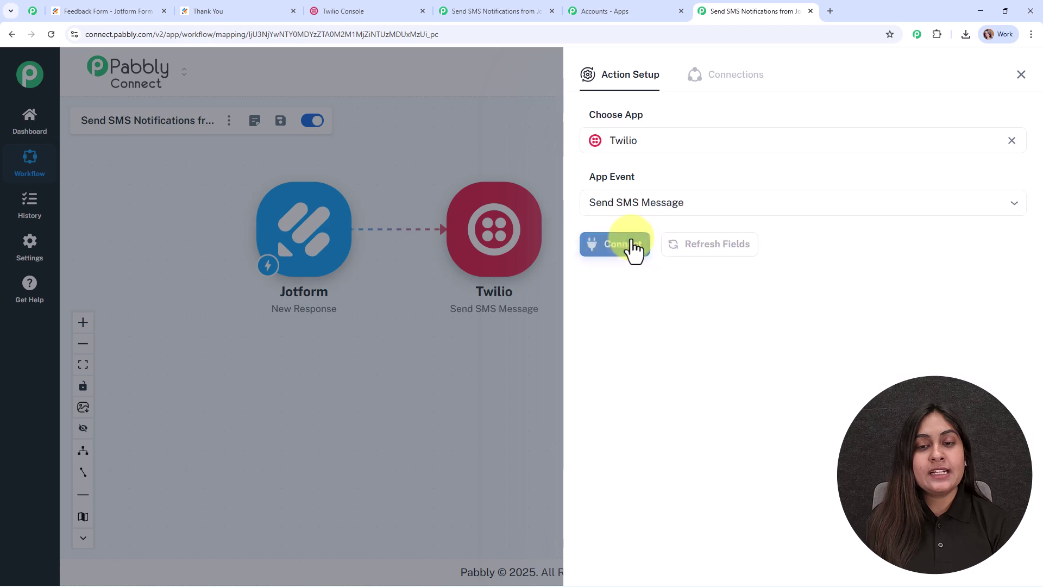
# Connect Twilio through a new connection, filling in the Account SID and Authorization Token from the Twilio Console, and save it.
pyautogui.click(620, 250)
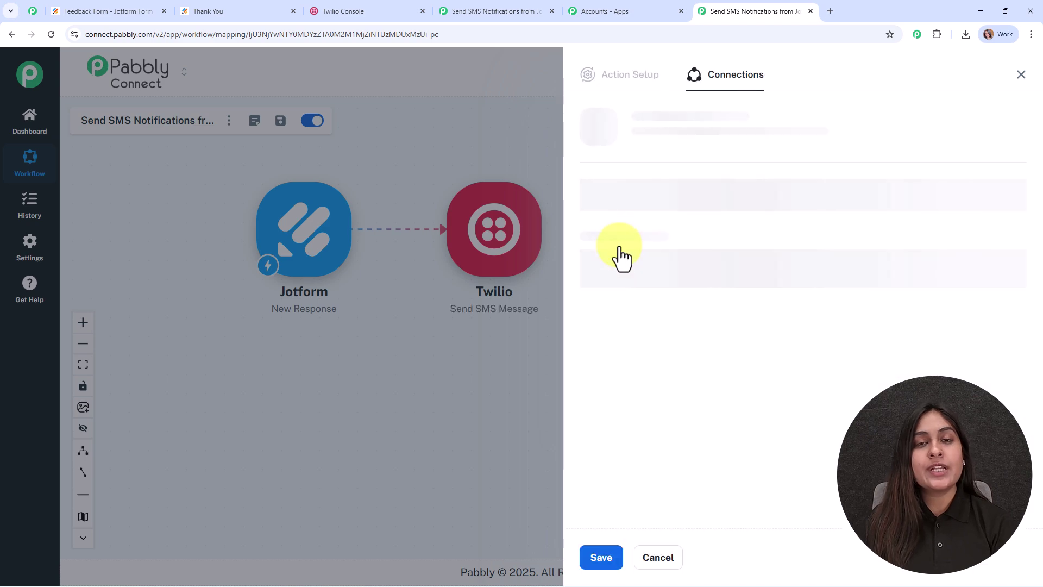
pyautogui.click(600, 175)
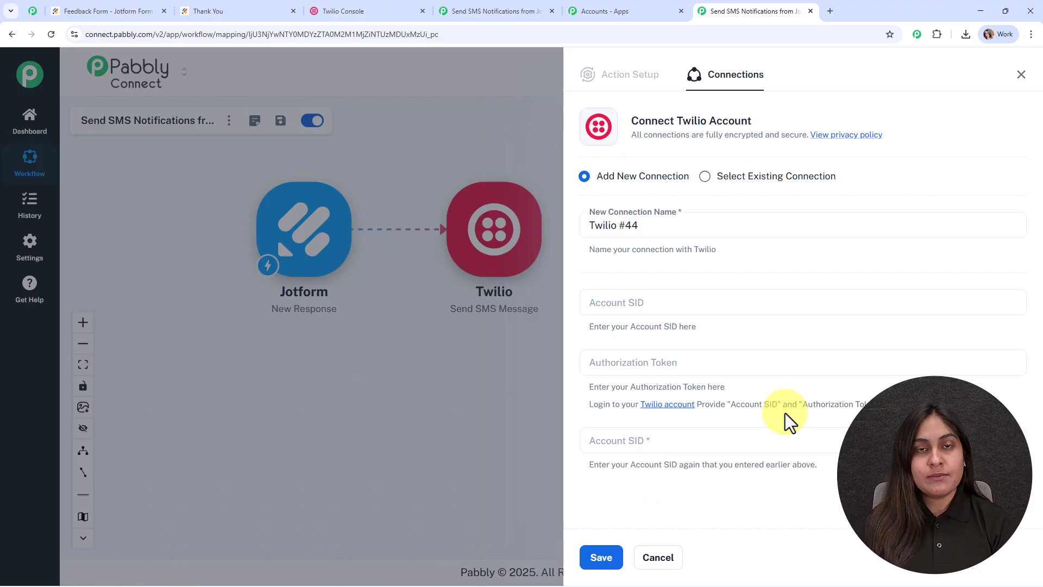
pyautogui.click(344, 10)
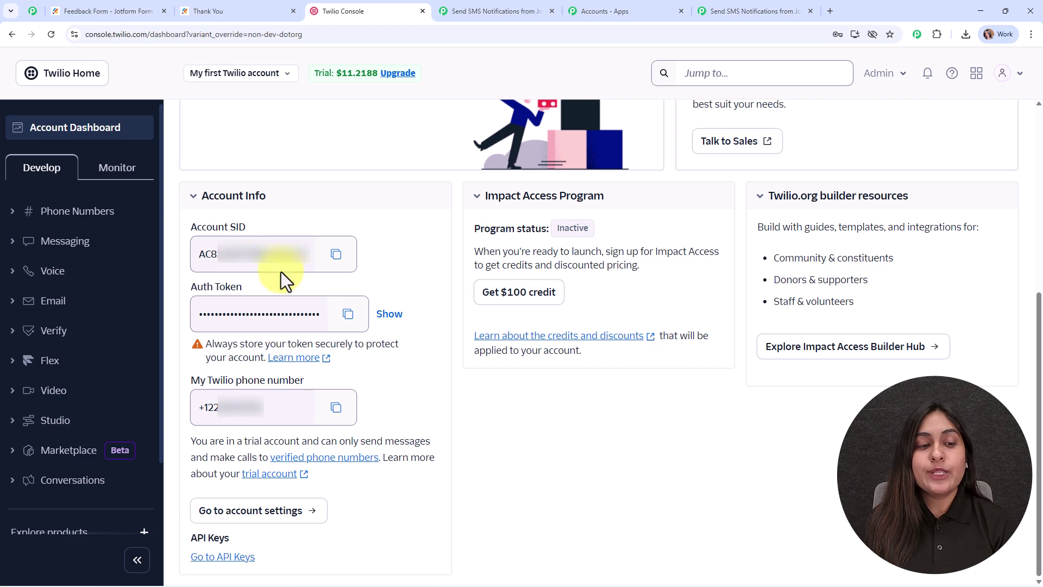
pyautogui.click(336, 255)
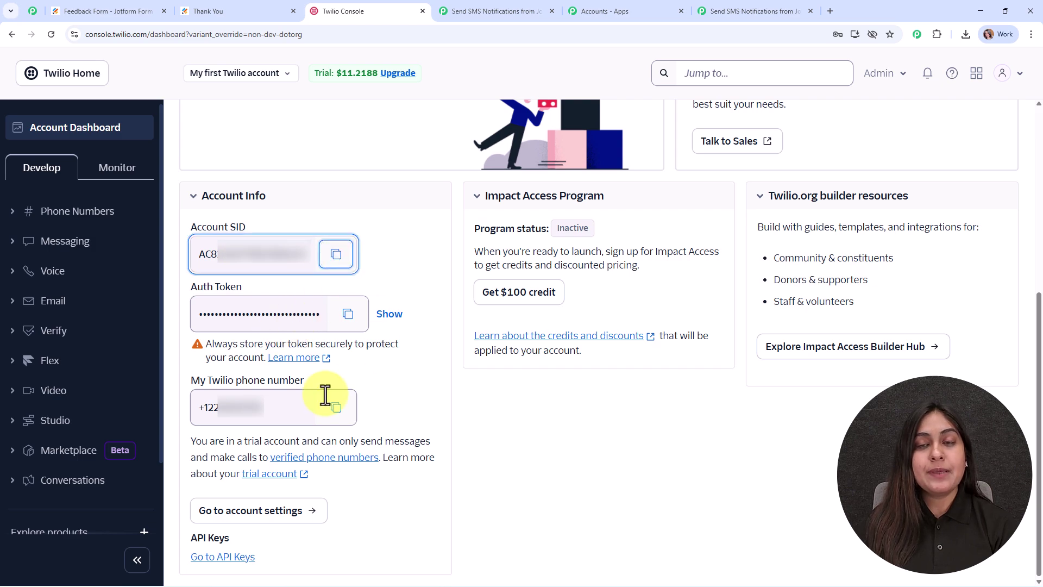
pyautogui.click(713, 3)
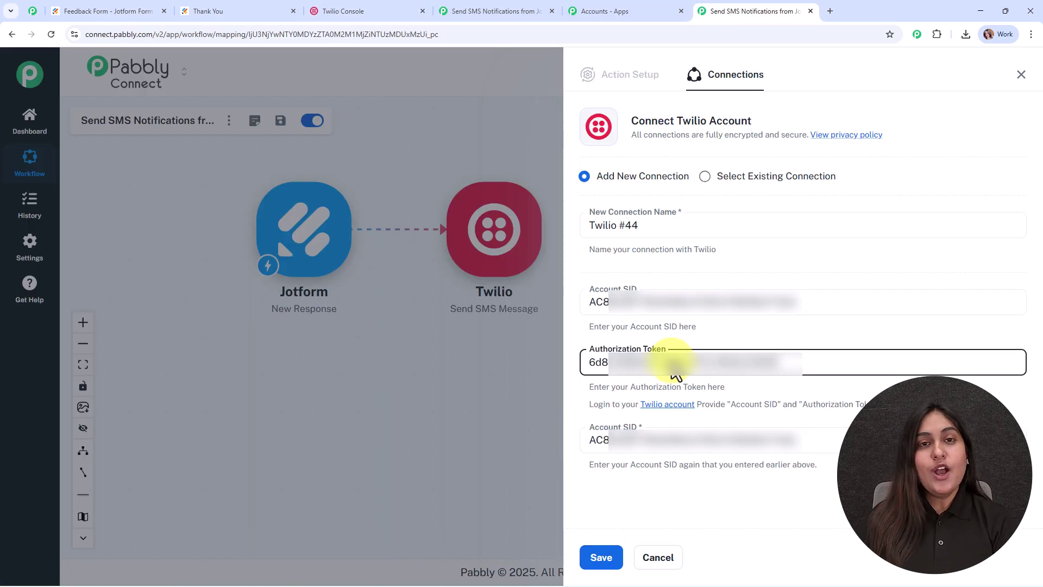
pyautogui.click(601, 557)
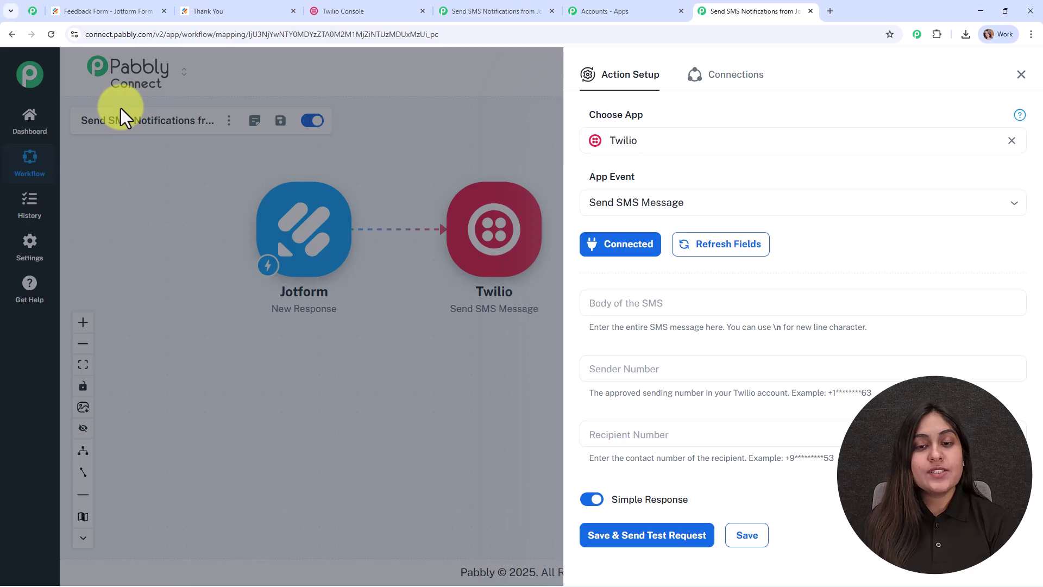
# Set the SMS body to "Hi [First Name] , thank you for sharing your feedback! We appreciate your time and will use your input to improve our services. 😊".
pyautogui.scroll(-1, 866, 191)
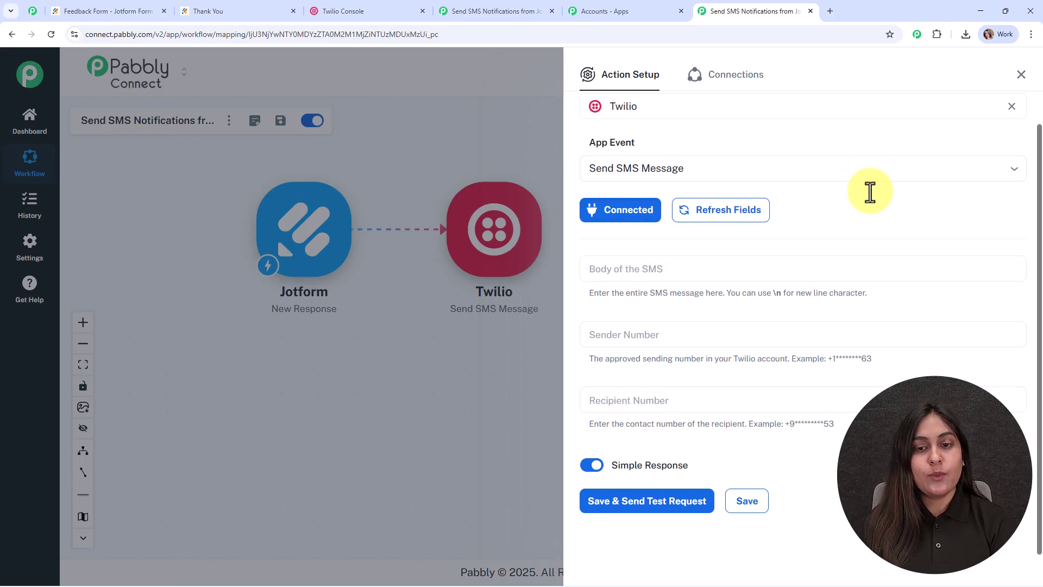
pyautogui.click(782, 271)
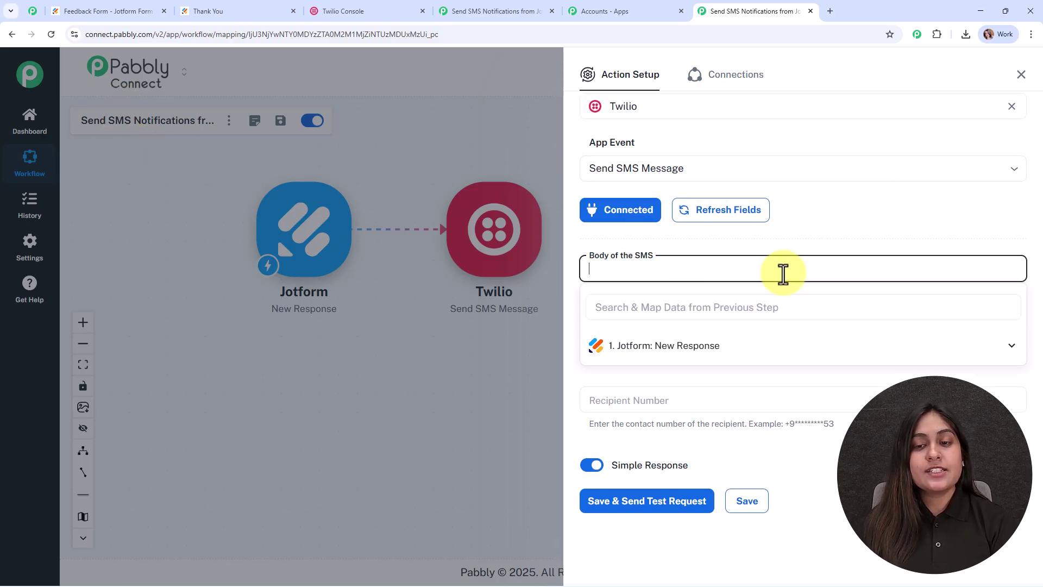
pyautogui.click(782, 243)
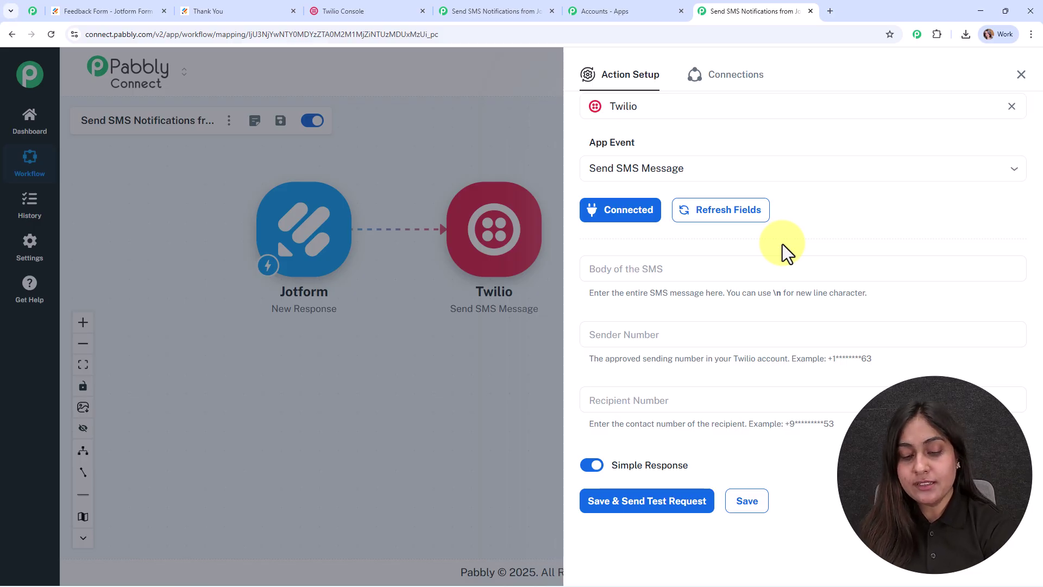
pyautogui.hotkey('ctrl', 'v')
pyautogui.click(630, 274)
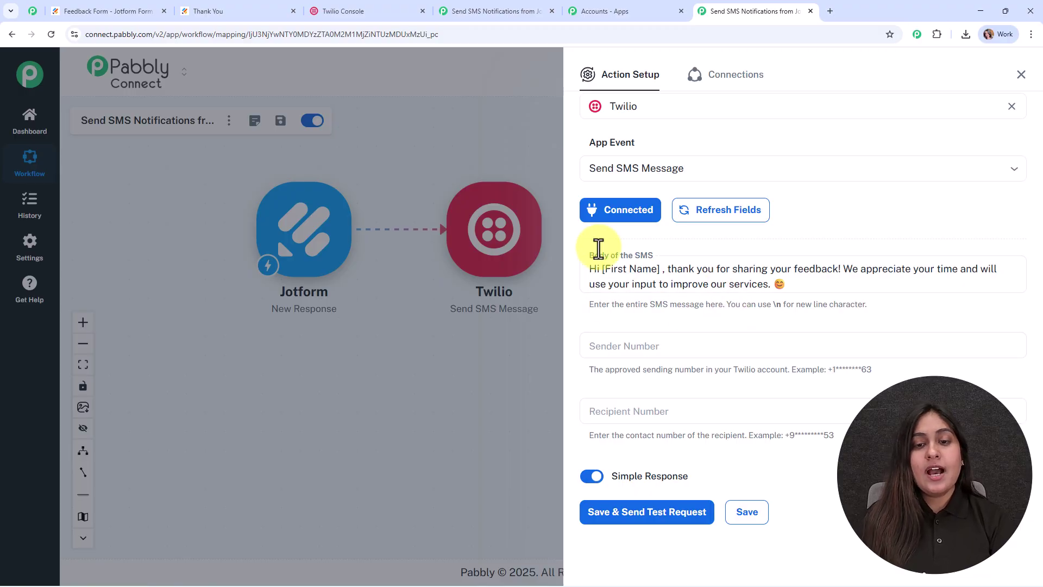
# Replace the [First Name] placeholder in the SMS body with the Jotform response field "rawRequest q20_name20 first".
pyautogui.moveTo(600, 270); pyautogui.dragTo(658, 270)
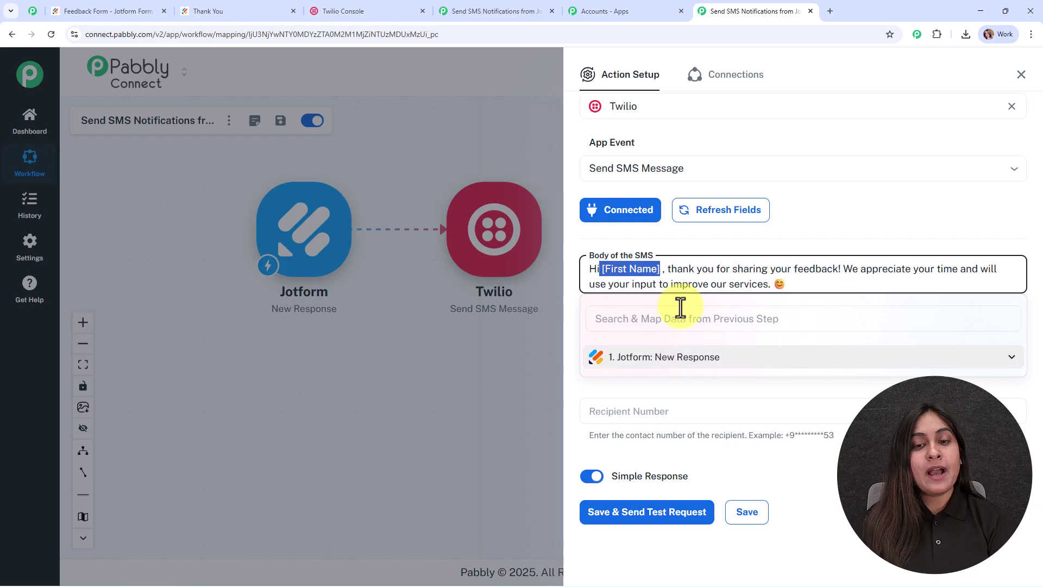
pyautogui.click(671, 253)
pyautogui.moveTo(663, 272); pyautogui.dragTo(600, 265)
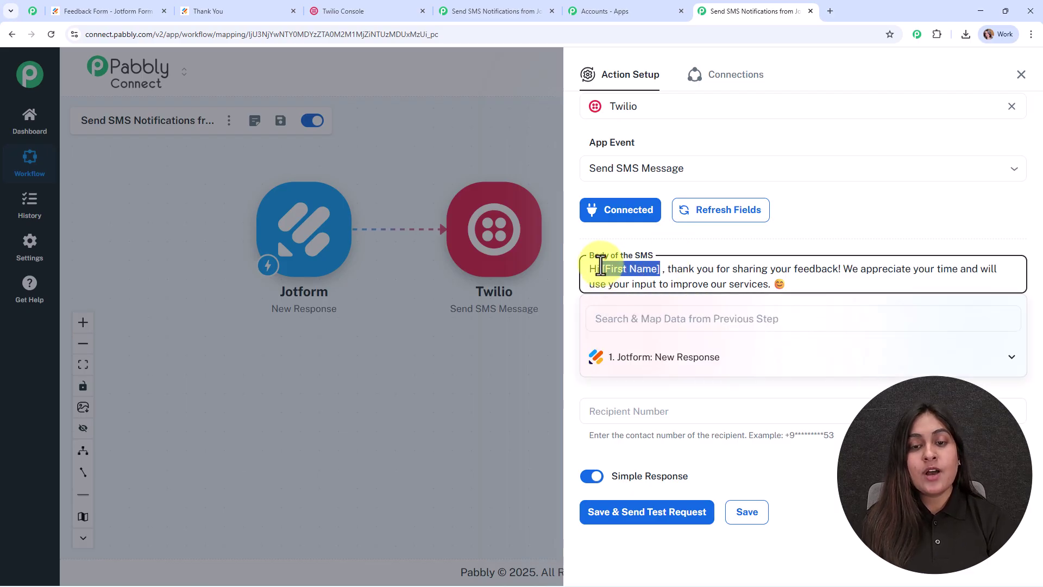
pyautogui.click(645, 364)
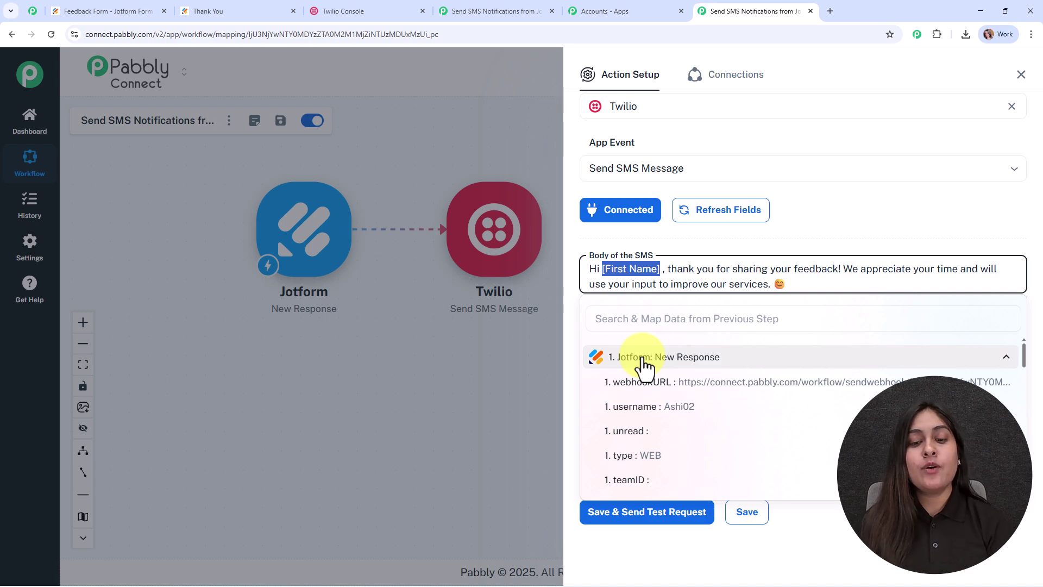
pyautogui.scroll(-5, 681, 433)
pyautogui.scroll(-5, 681, 433)
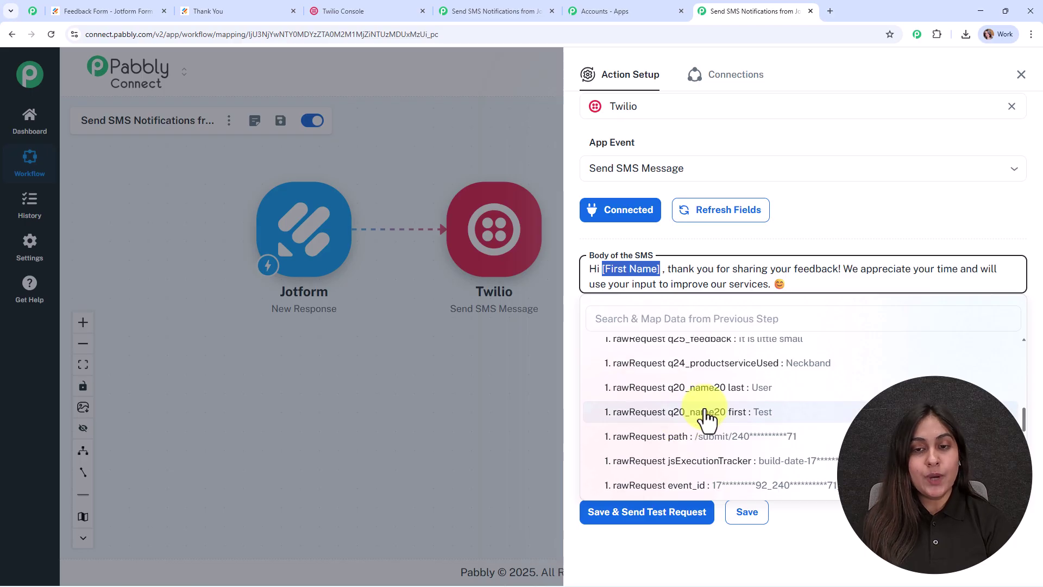
pyautogui.click(705, 412)
pyautogui.click(481, 389)
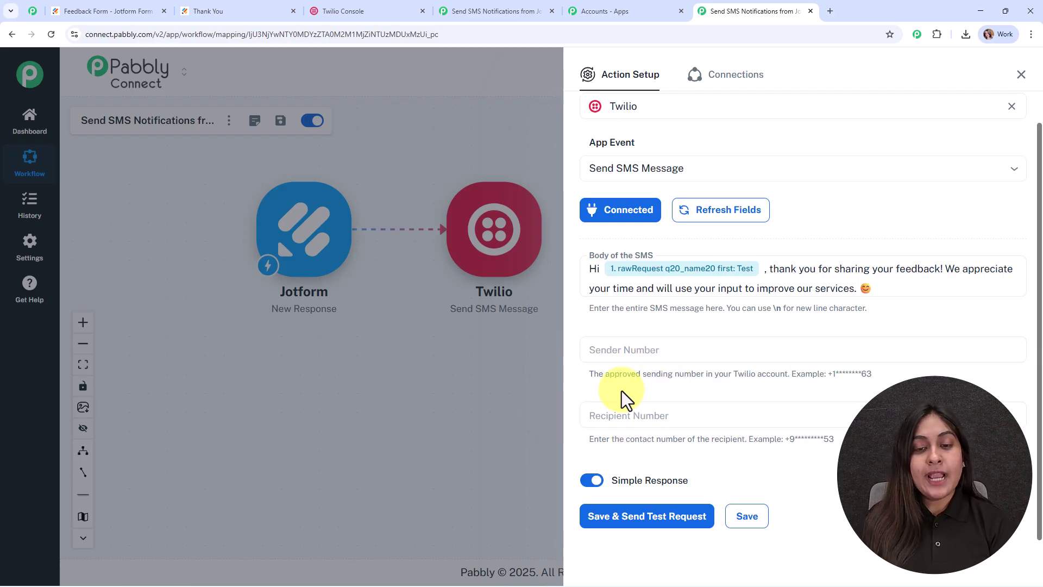
# Enter the Twilio sender number and map the Jotform field "rawRequest q27_phoneNumber full" as the recipient number.
pyautogui.click(592, 350)
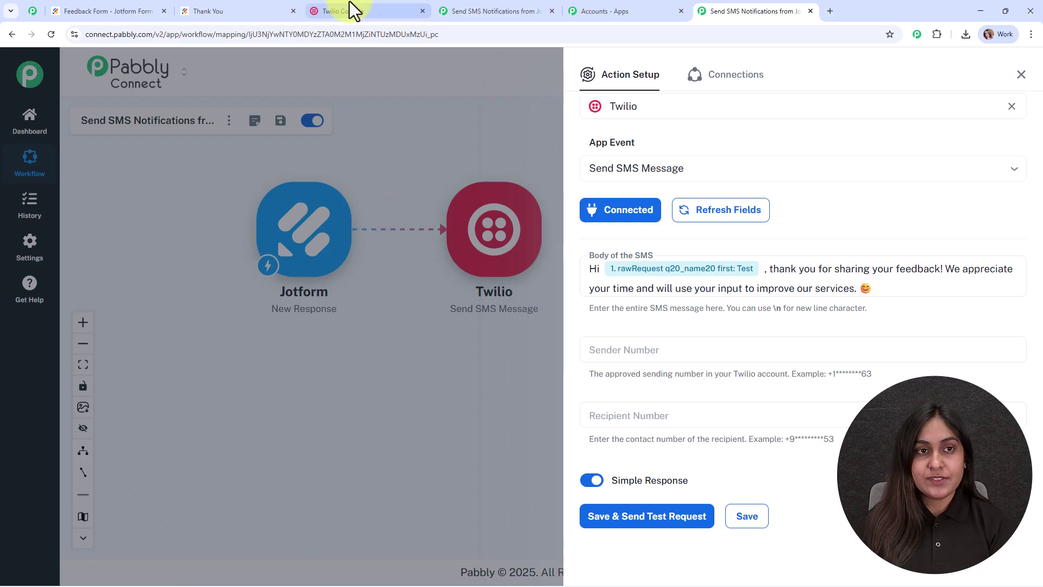
pyautogui.hotkey('ctrl', 'v')
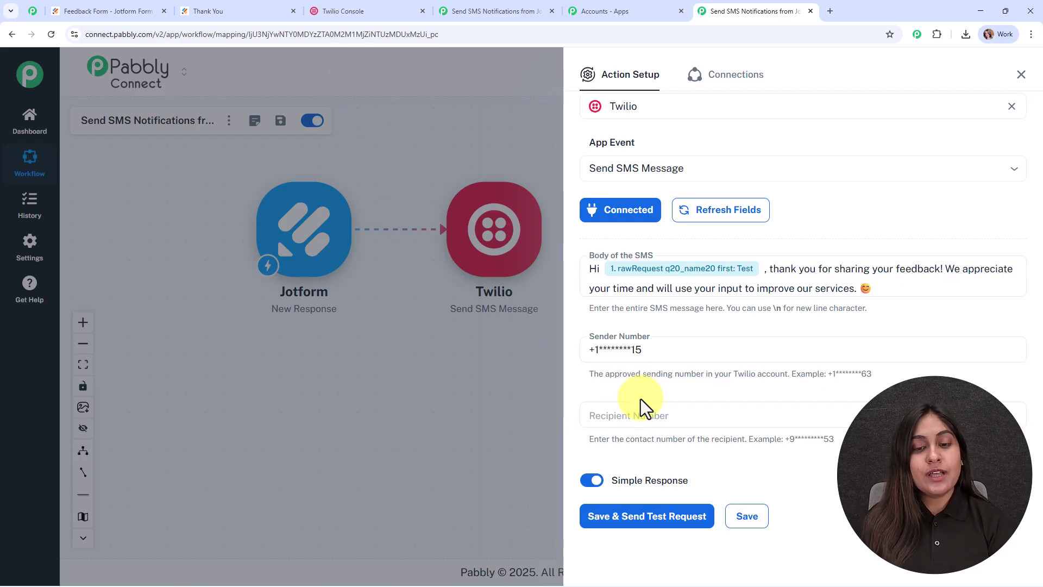
pyautogui.click(640, 413)
pyautogui.click(636, 457)
pyautogui.write('44')
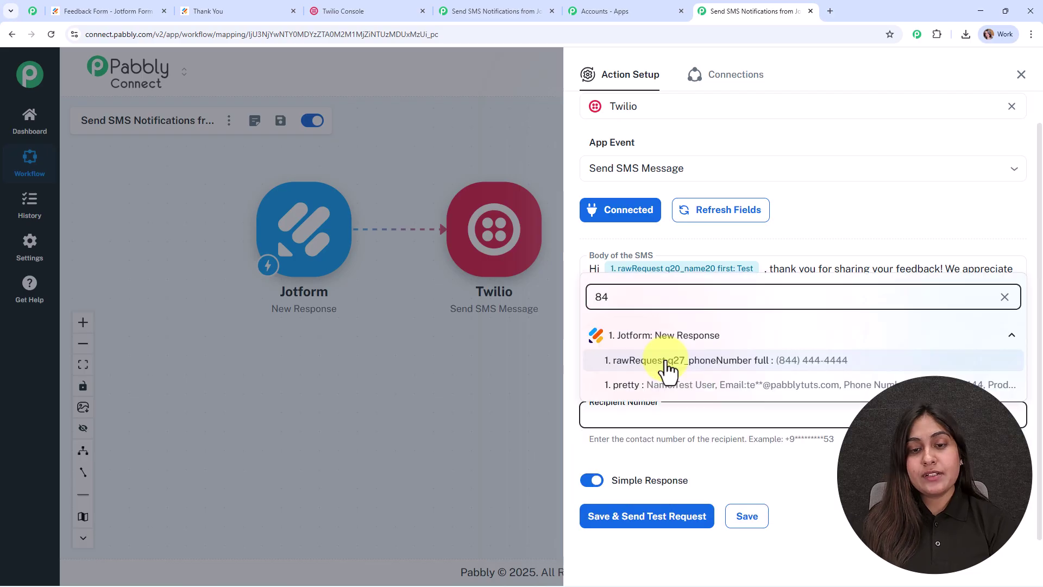
pyautogui.click(663, 365)
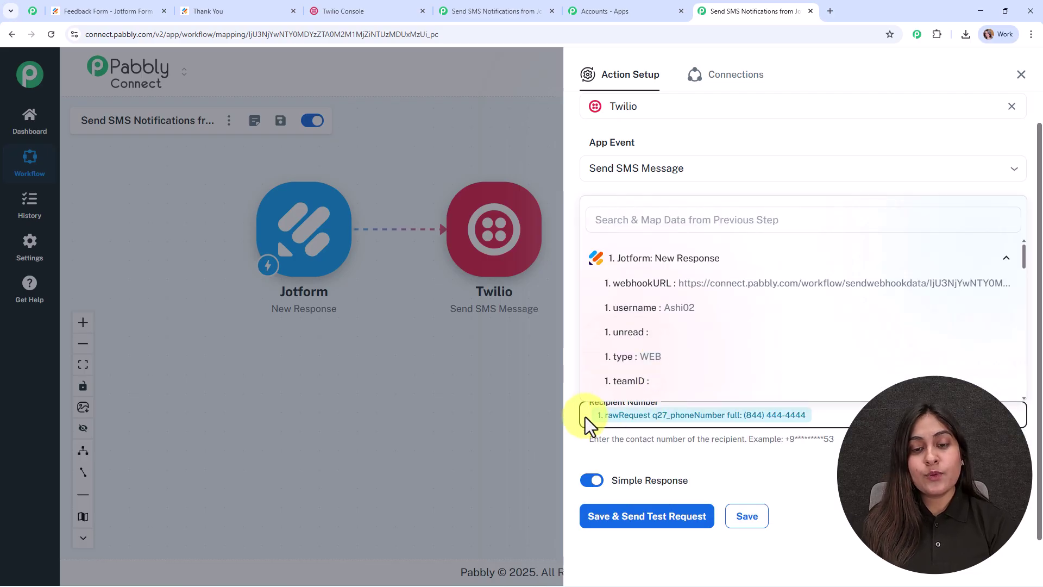
# Redo the recipient number as the country code +91 followed by the mapped Jotform field "rawRequest q27_phoneNumber full".
pyautogui.click(586, 416)
pyautogui.click(659, 417)
pyautogui.press('BackSpace')
pyautogui.write('+91')
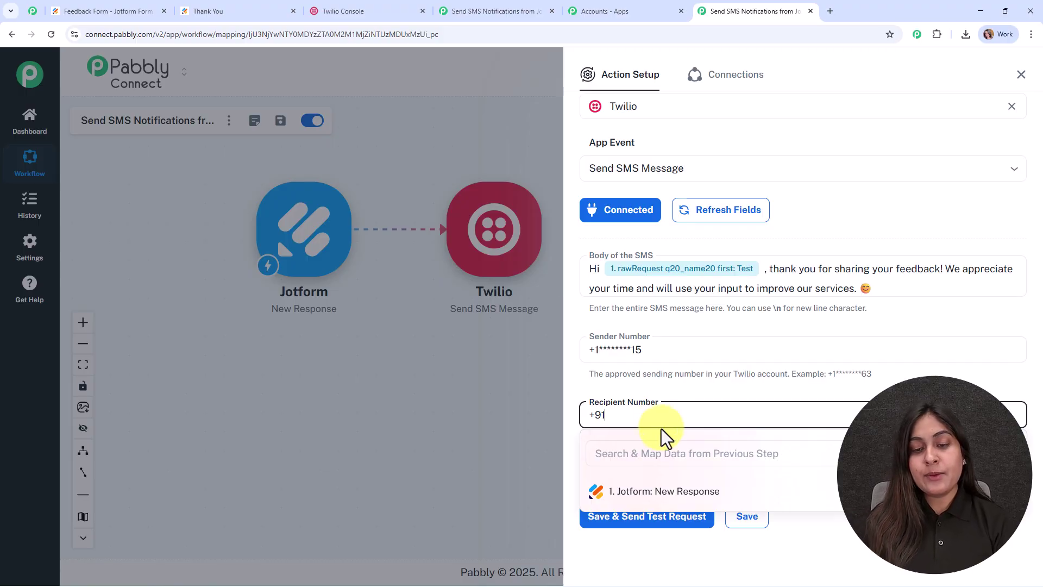
pyautogui.click(664, 492)
pyautogui.scroll(-10, 679, 540)
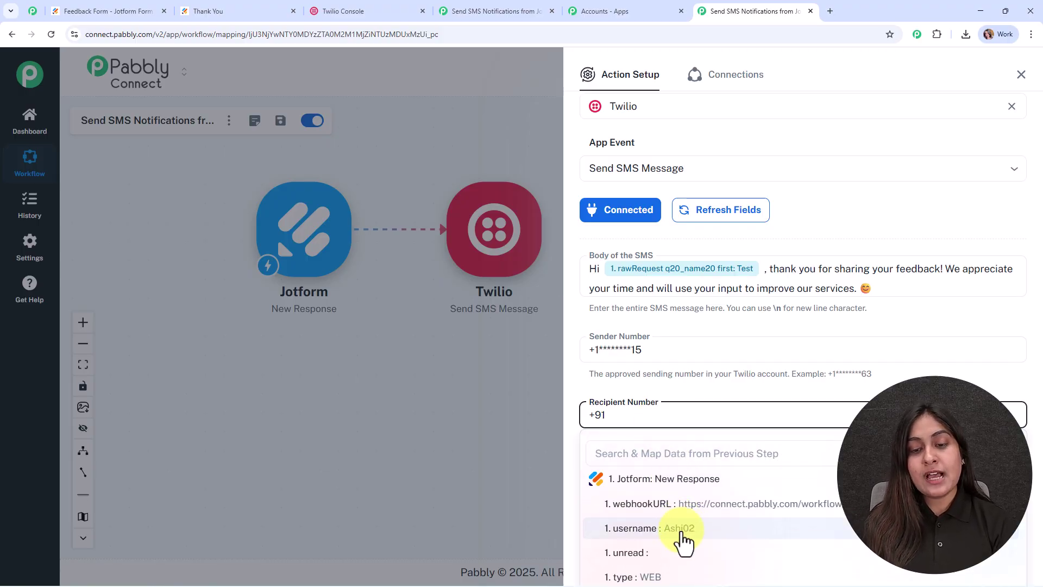
pyautogui.click(655, 454)
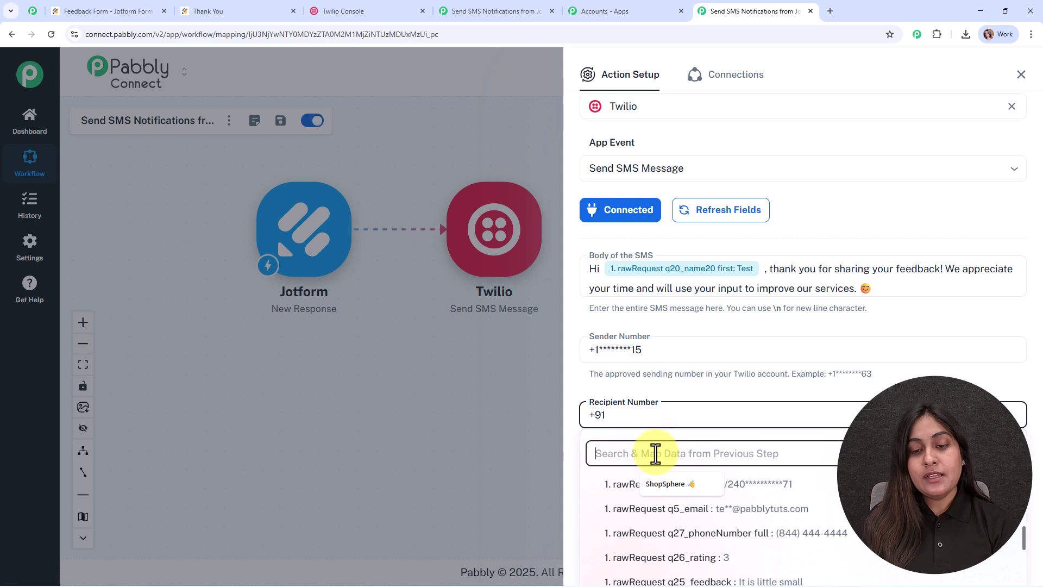
pyautogui.write('8')
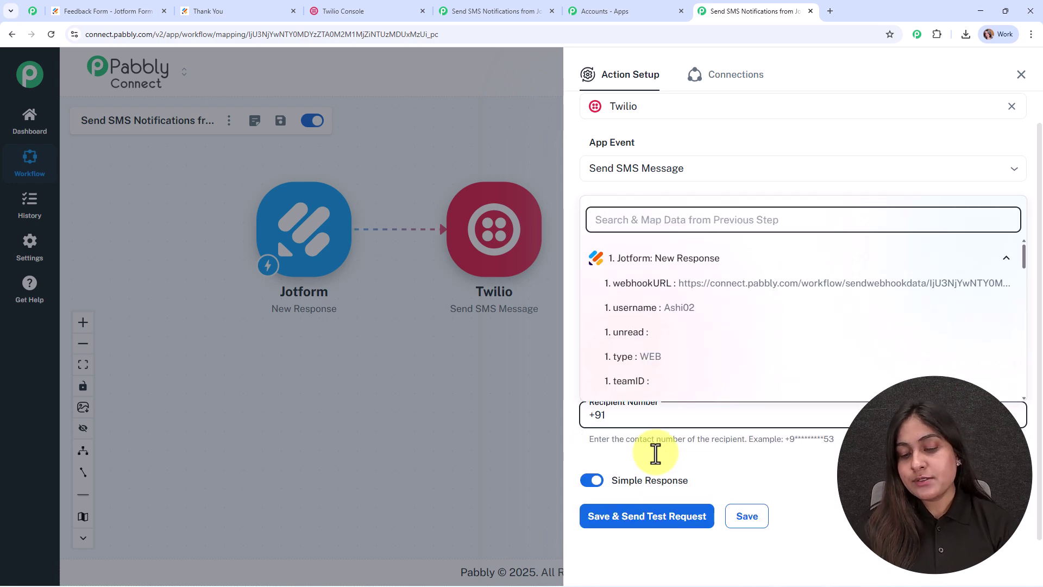
pyautogui.write('4')
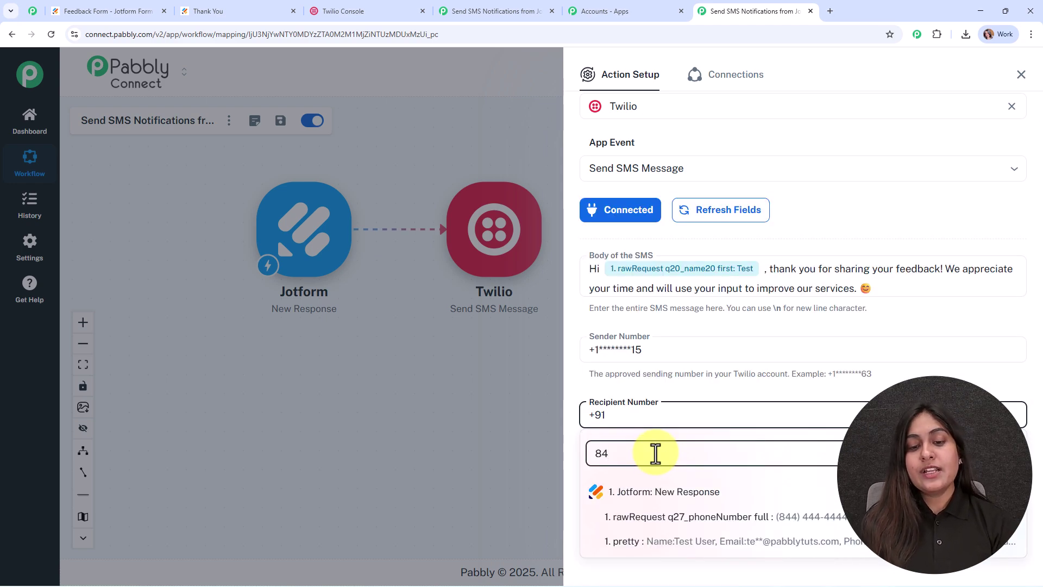
pyautogui.click(647, 524)
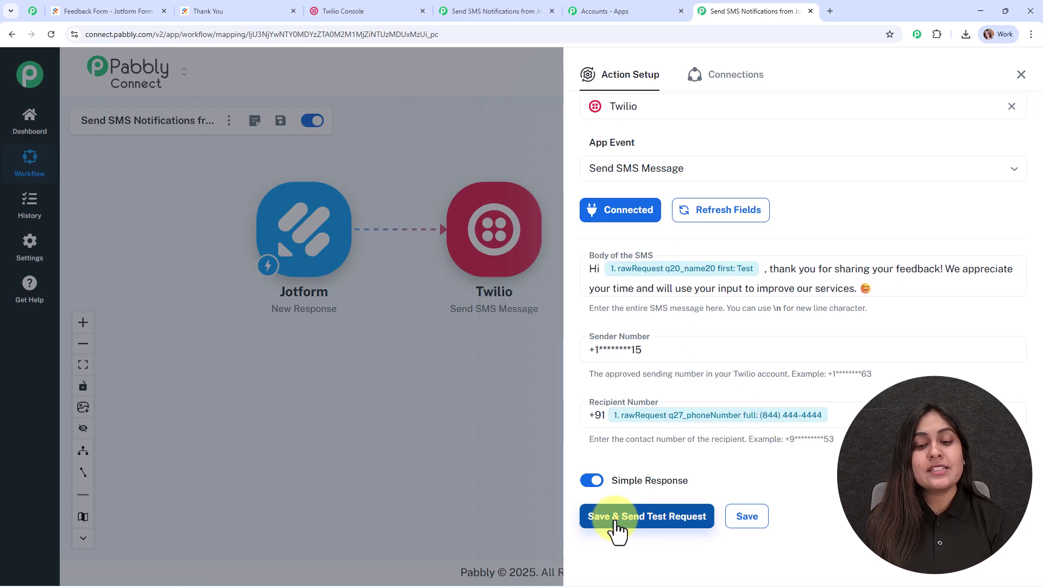
# Replace the mapped phone field after +91 with a real test recipient's phone number, then save and send a test request.
pyautogui.click(837, 415)
pyautogui.press('BackSpace')
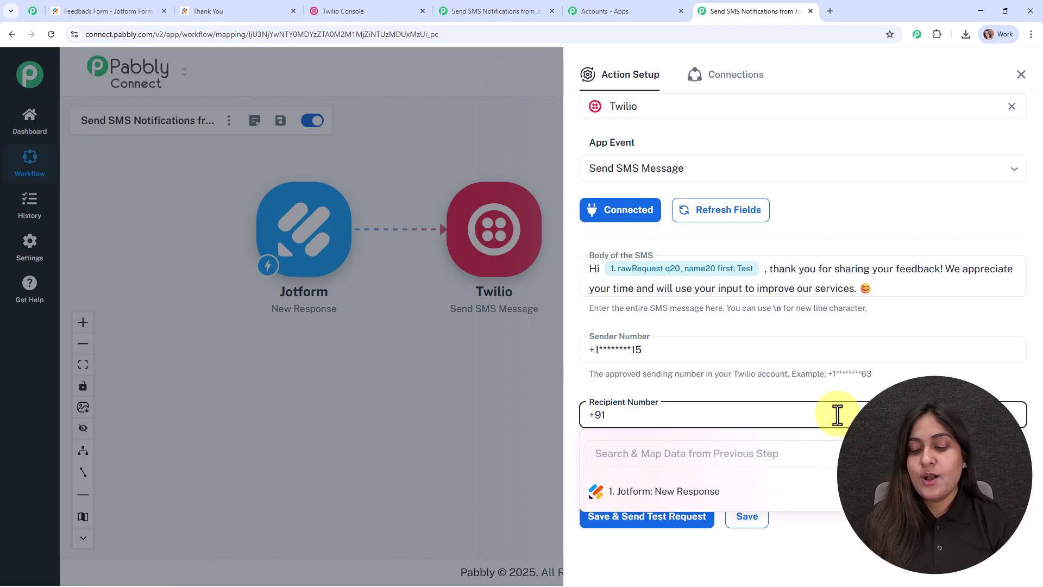
pyautogui.hotkey('ctrl', 'v')
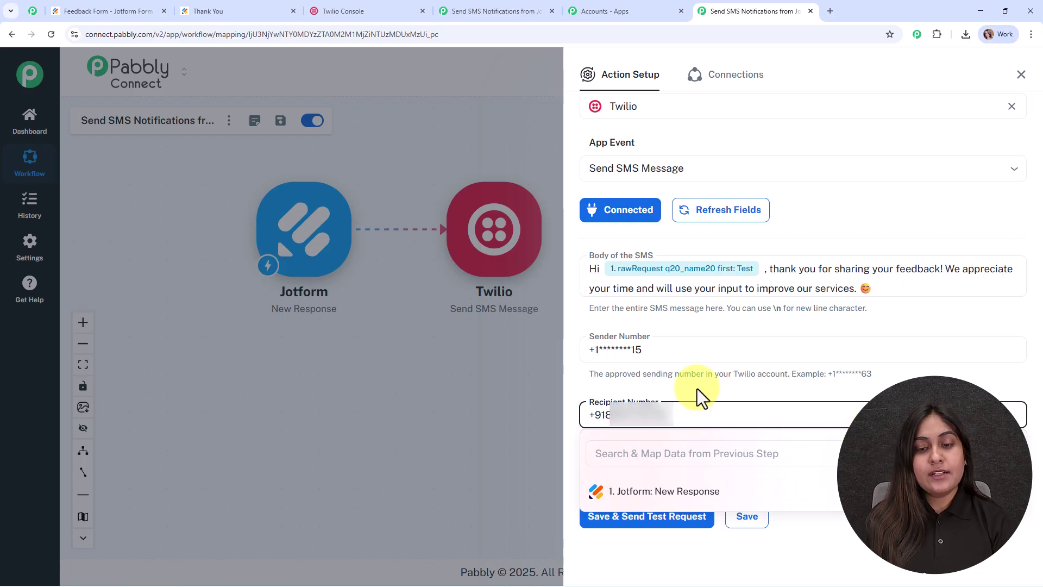
pyautogui.click(697, 389)
pyautogui.click(630, 526)
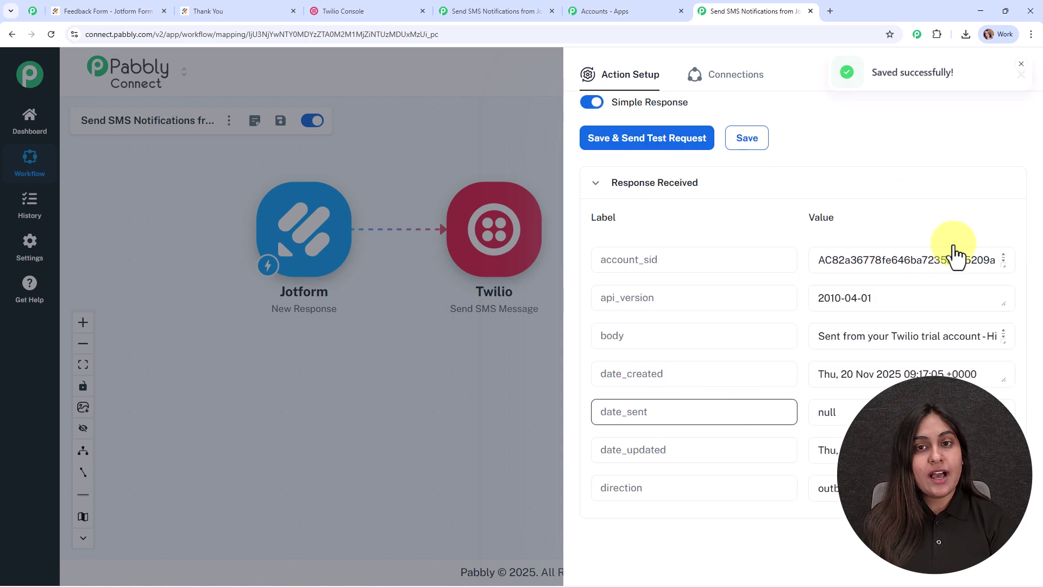
# Close the Twilio action setup and the app selection for a further action step, returning to the workflow canvas.
pyautogui.click(1021, 71)
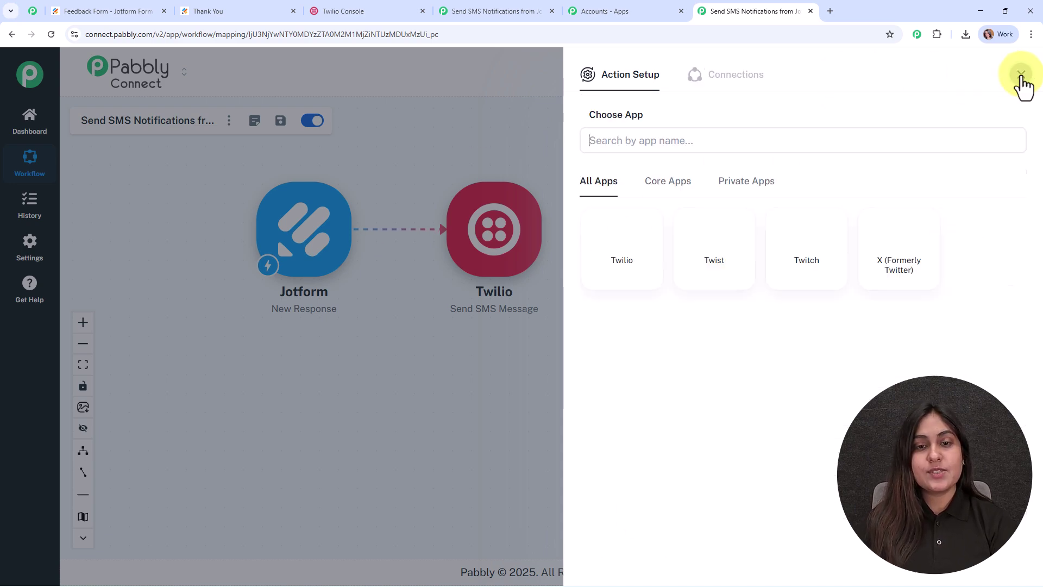
pyautogui.click(1021, 76)
pyautogui.moveTo(408, 145); pyautogui.dragTo(514, 222)
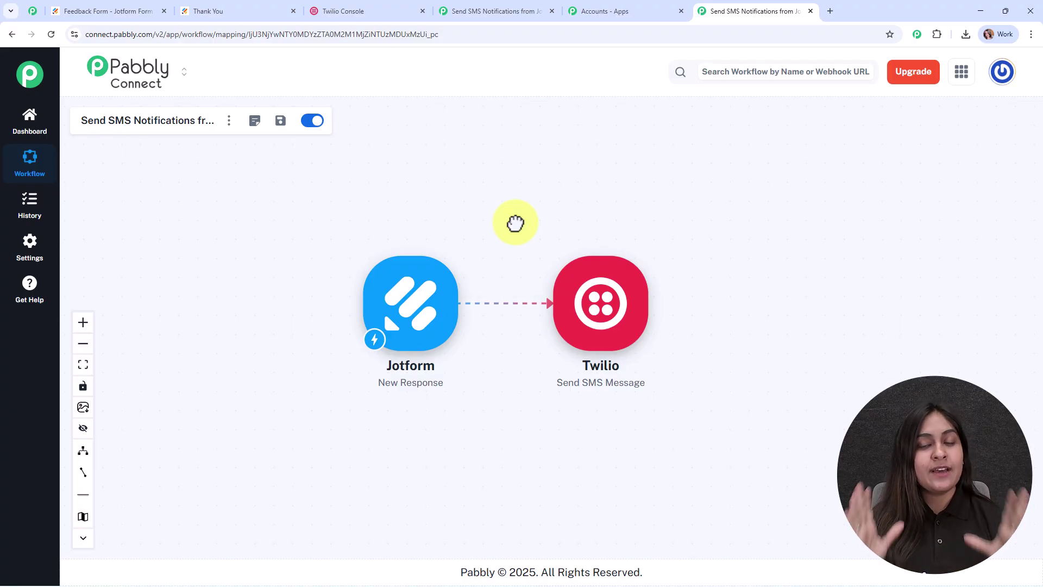
# Switch to the image viewer to check the screenshot of the received test SMS, and close it.
pyautogui.hotkey('alt', 'Tab')
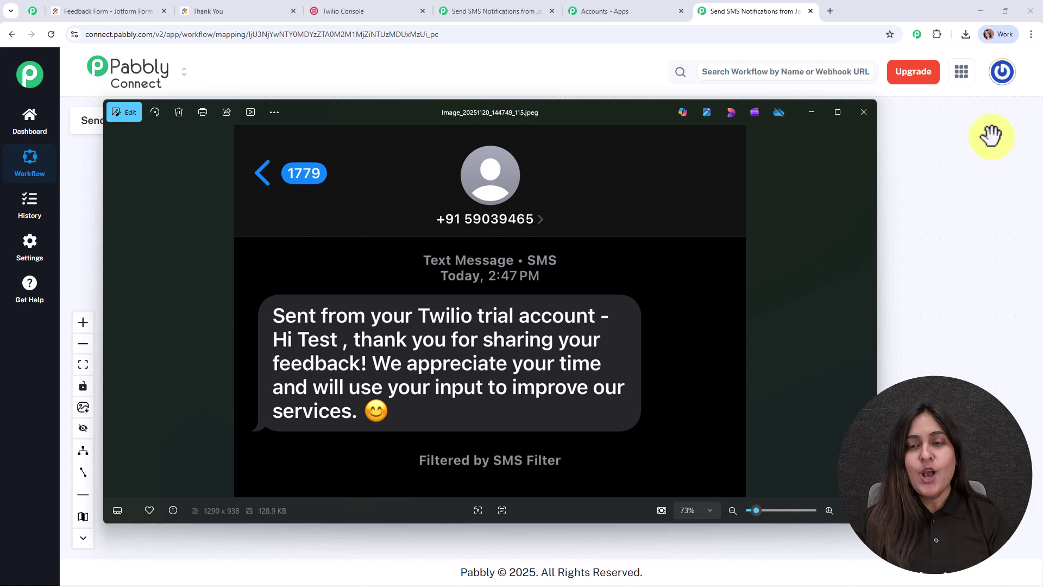
pyautogui.click(864, 112)
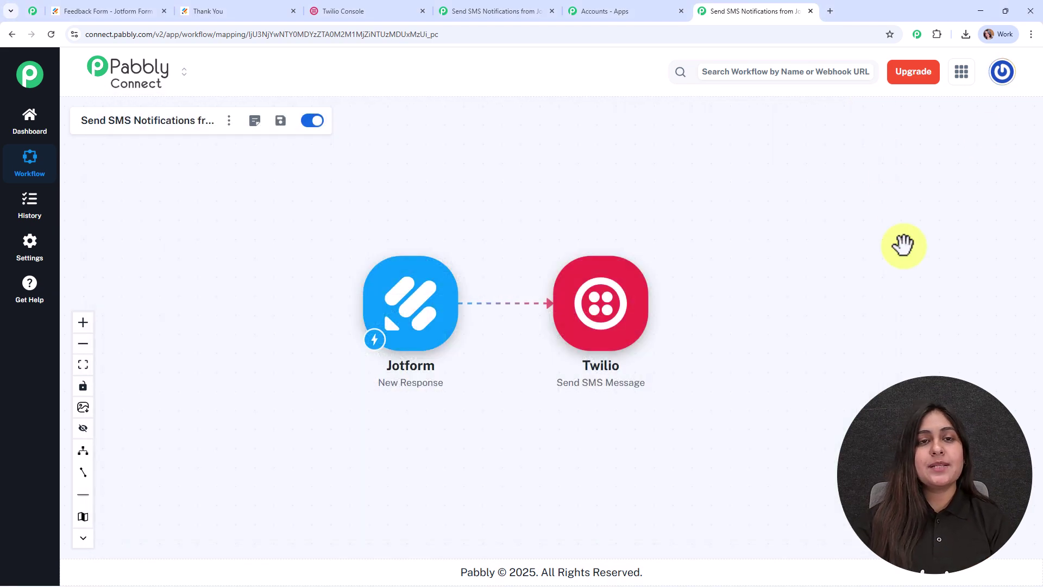